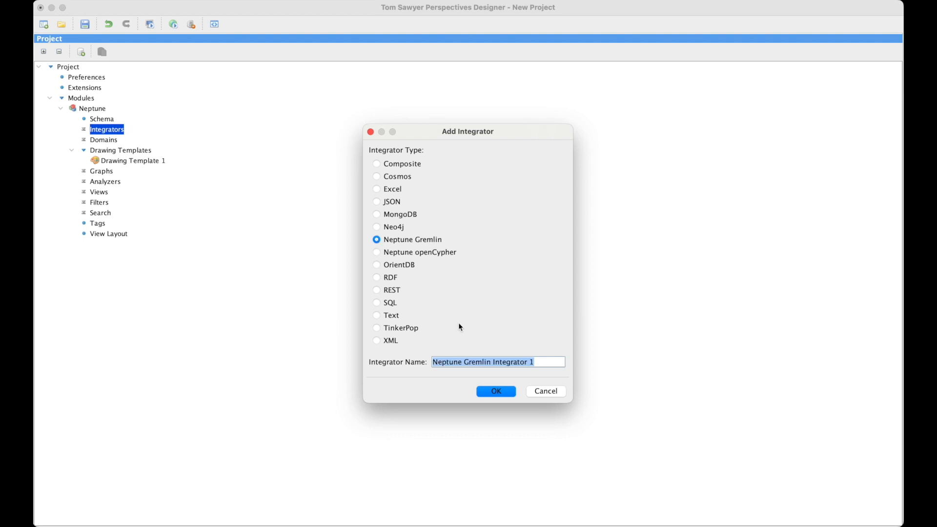
# - Add a Neptune Gremlin integrator named Neptune Gremlin Integrator 1 and enter the Neptune cluster endpoint
pyautogui.click(490, 395)
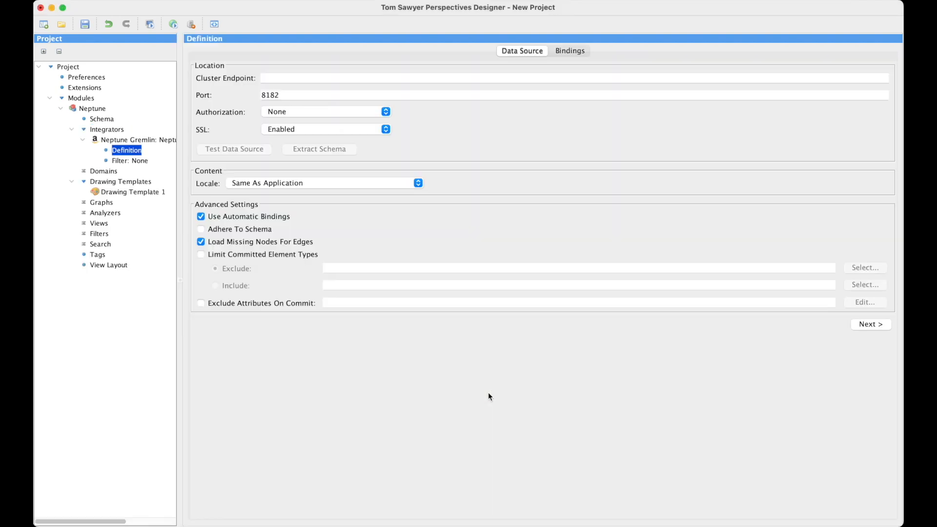
pyautogui.click(276, 79)
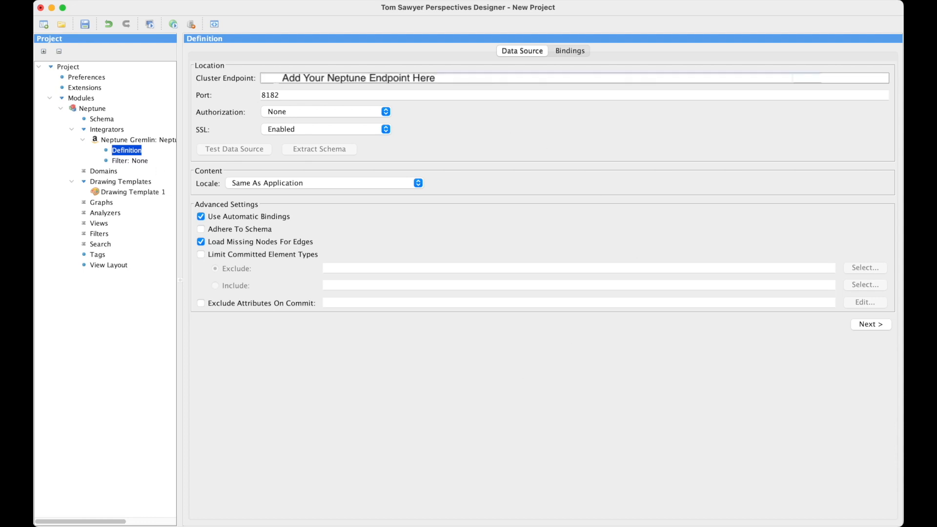
pyautogui.press('super+v')
# - Keep the data source's authorization at None and SSL at Enabled, and test the data source
pyautogui.click(386, 112)
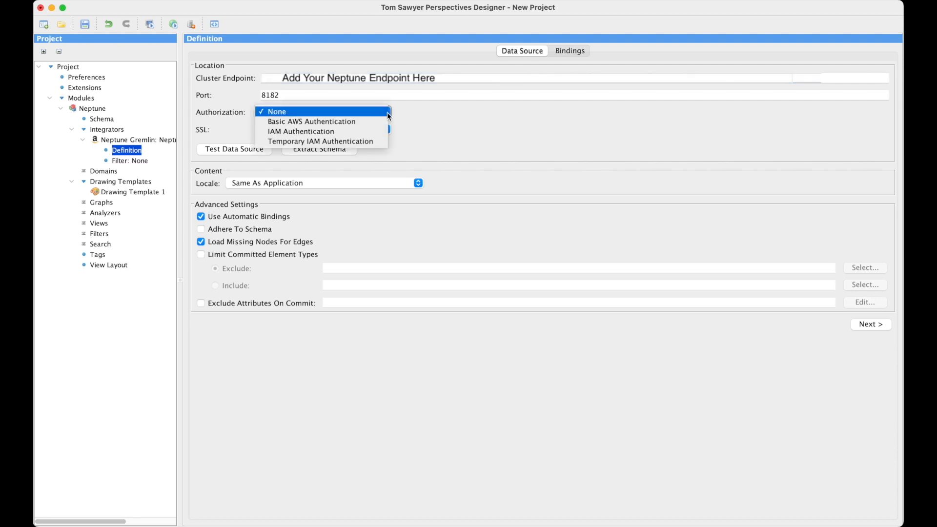
pyautogui.click(388, 113)
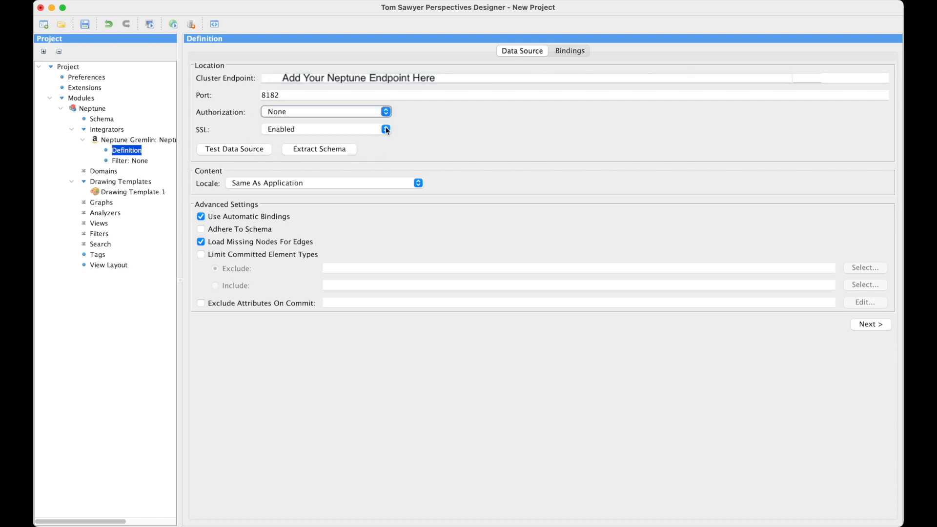
pyautogui.click(386, 129)
pyautogui.click(386, 128)
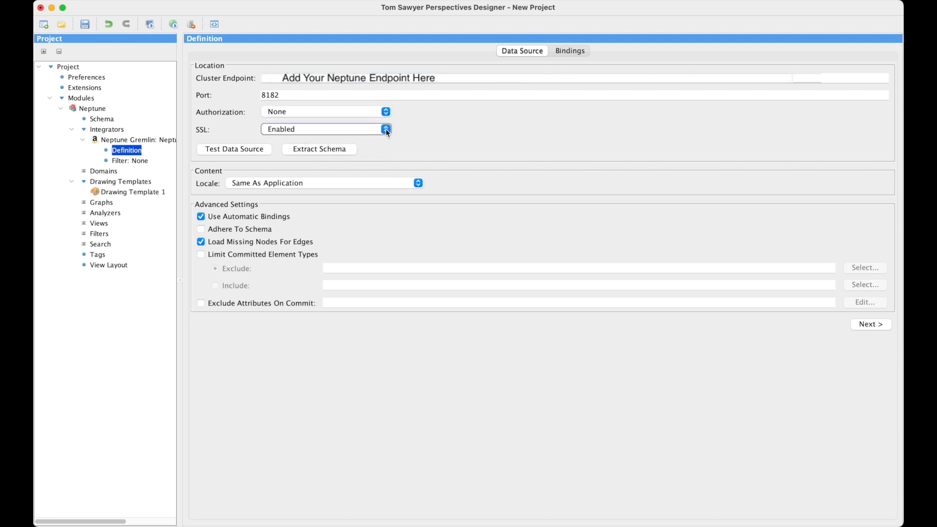
pyautogui.click(245, 151)
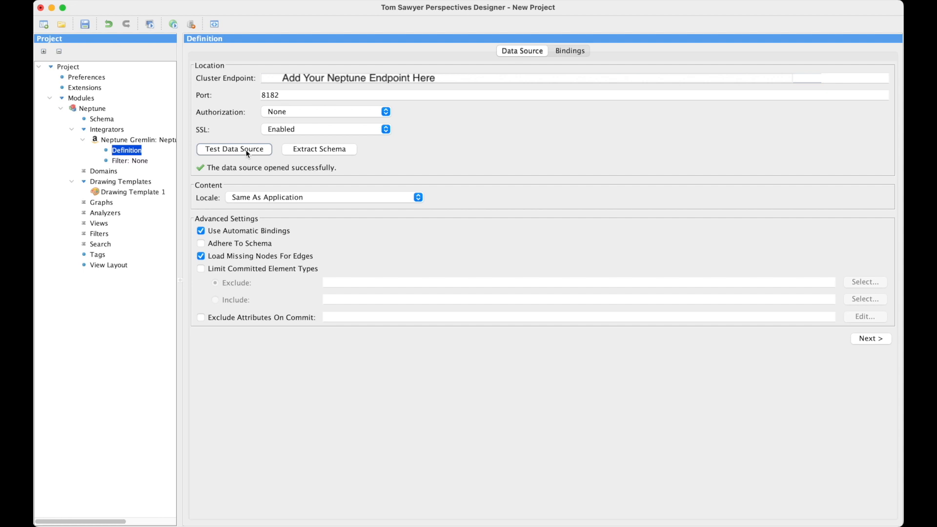
# - Add a query named NeptuneGraph1 to the integrator's bindings
pyautogui.click(564, 51)
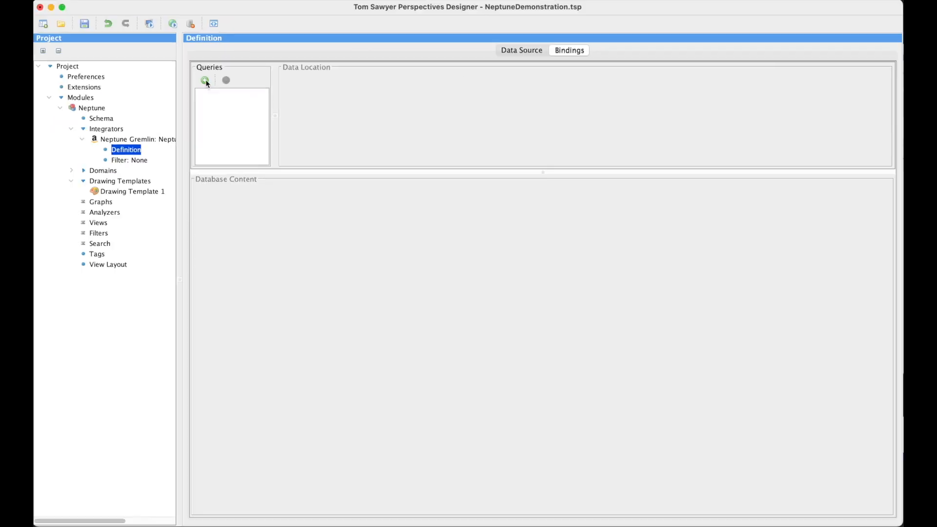
pyautogui.click(205, 81)
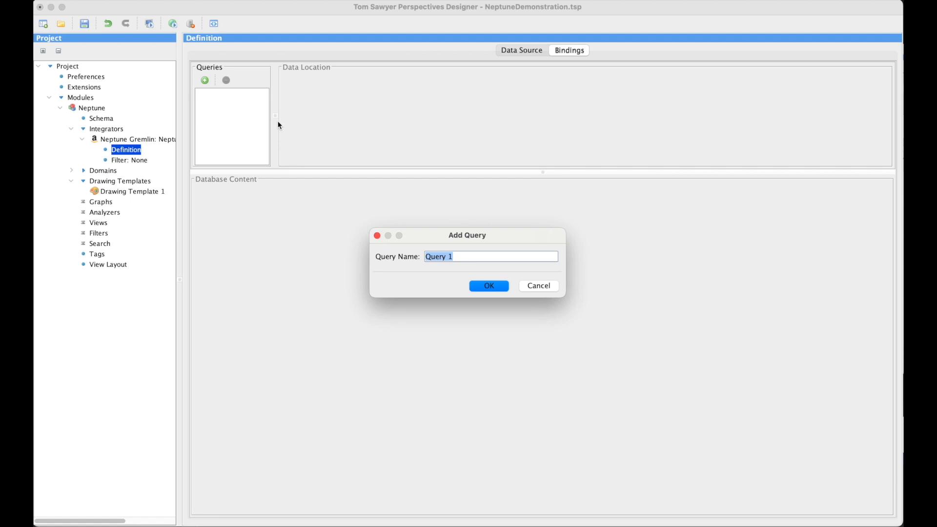
pyautogui.write('NeptuneGraph1')
pyautogui.click(487, 286)
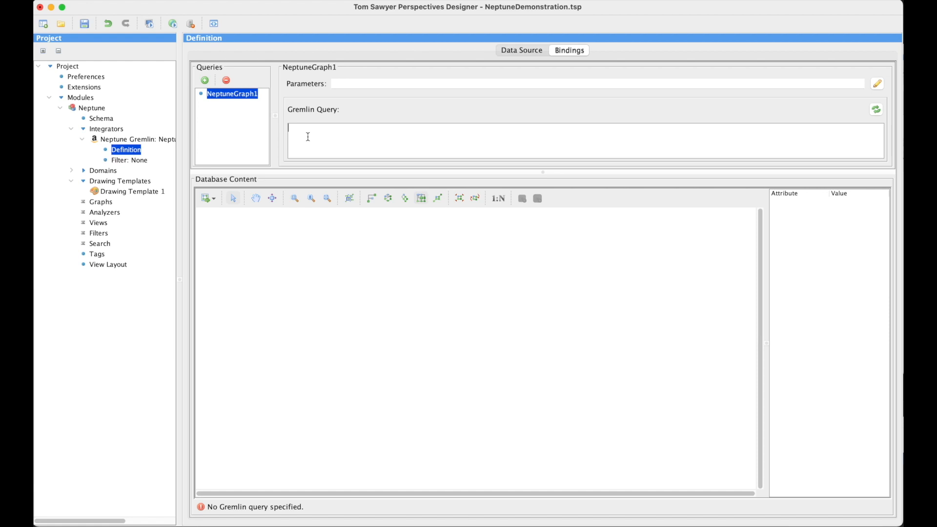
# - Enter the Gremlin query g.V().bothE() for NeptuneGraph1 and load its database content
pyautogui.write('g.')
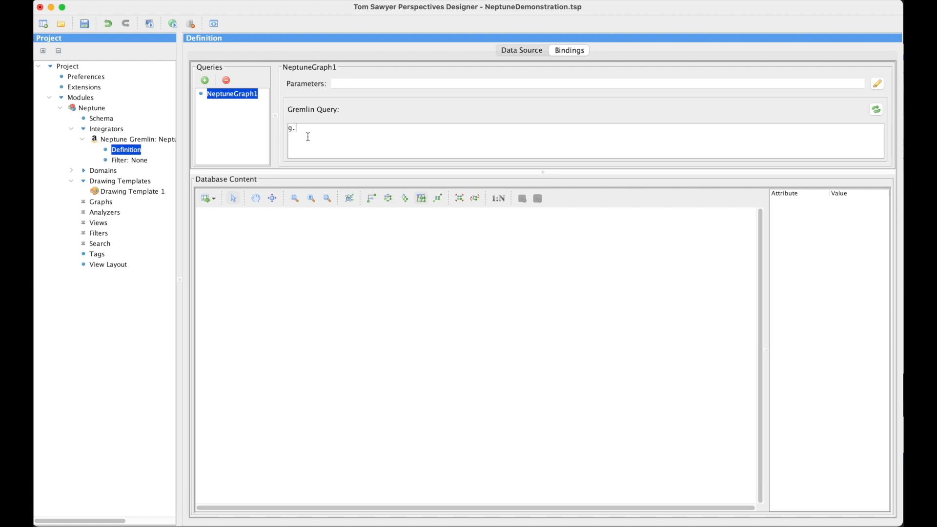
pyautogui.write('V().bothE()')
pyautogui.click(877, 110)
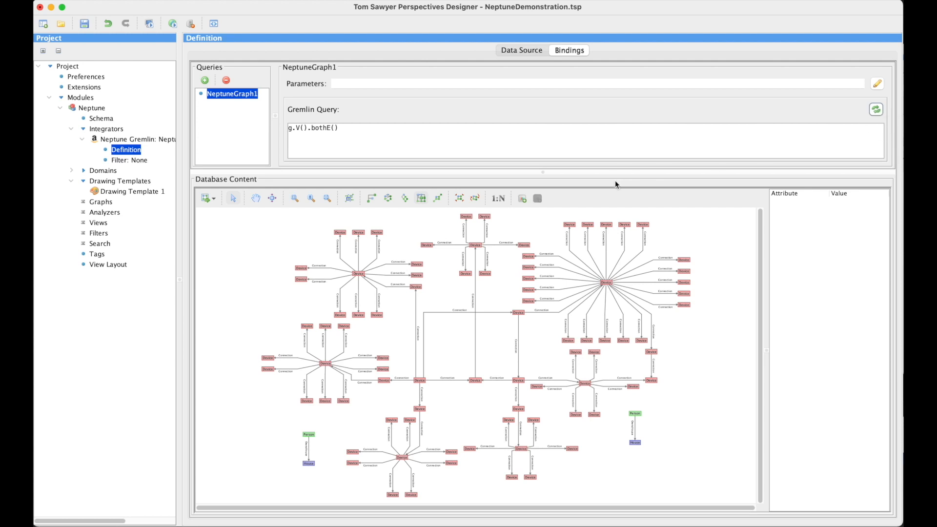
# - Inspect the attributes of a Device node and of a Connection edge in the loaded graph
pyautogui.moveTo(571, 227)
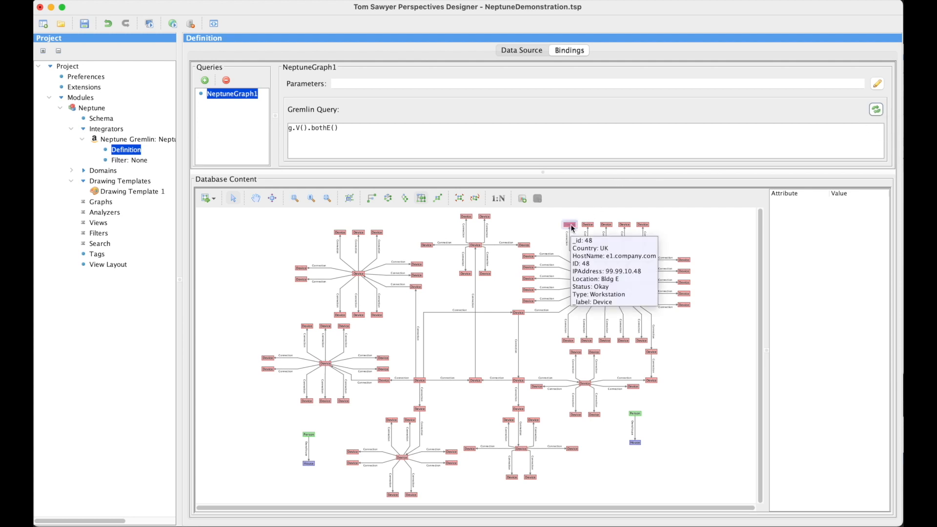
pyautogui.click(570, 226)
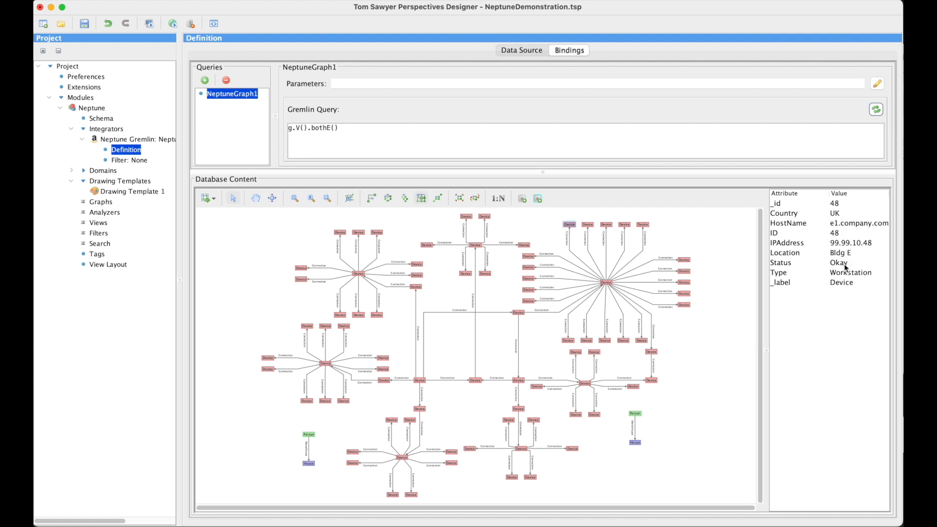
pyautogui.click(630, 262)
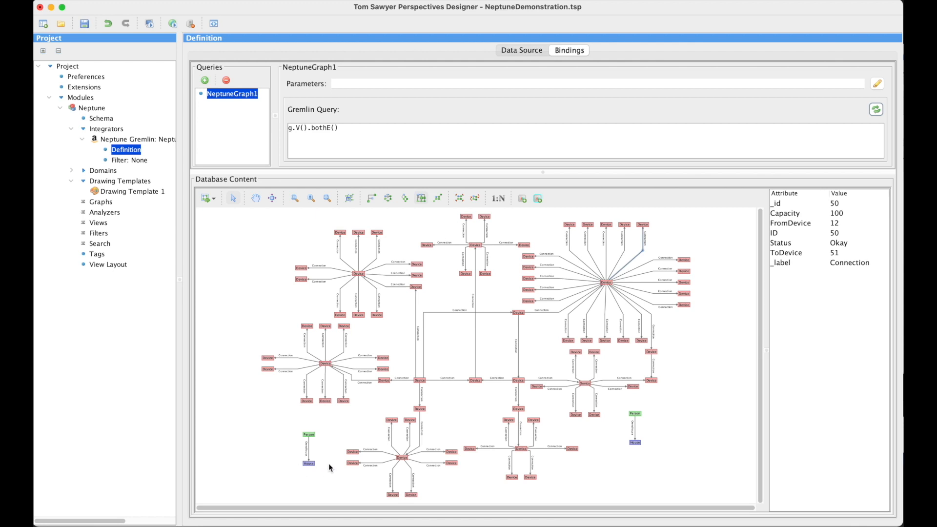
# - Condense the database content to one element per type and extract the schema for only Device and Connection
pyautogui.click(497, 198)
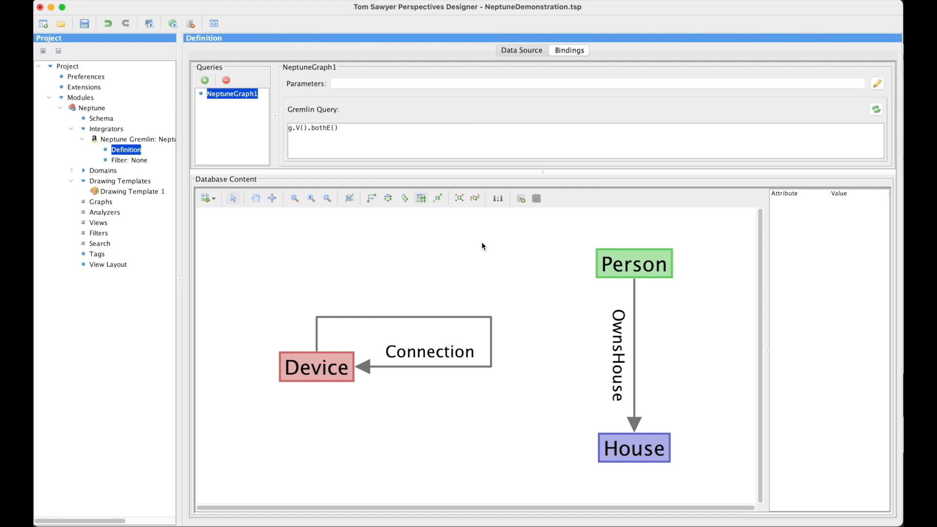
pyautogui.moveTo(253, 269); pyautogui.dragTo(529, 400)
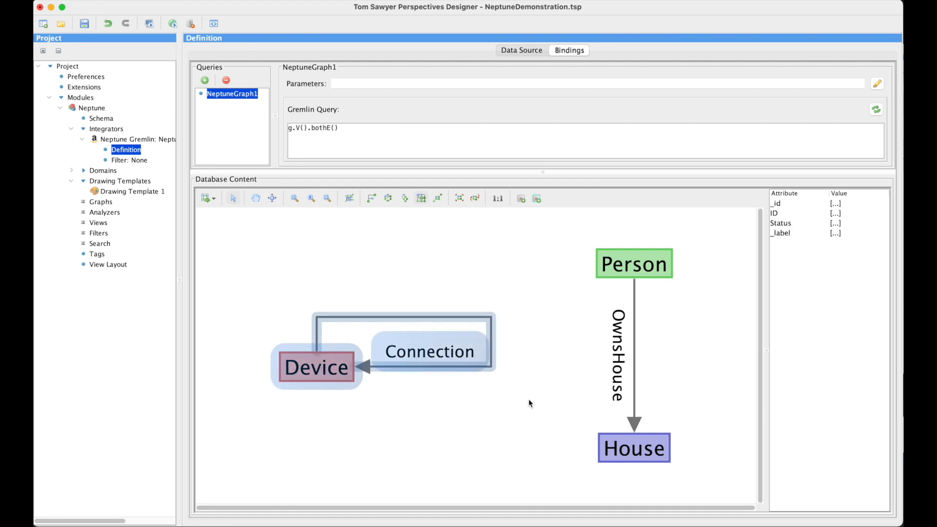
pyautogui.click(536, 197)
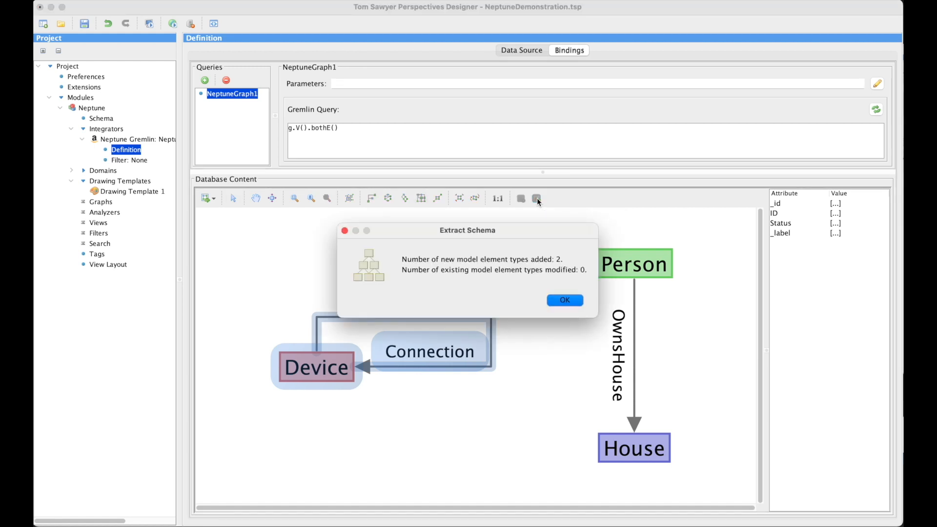
pyautogui.click(564, 300)
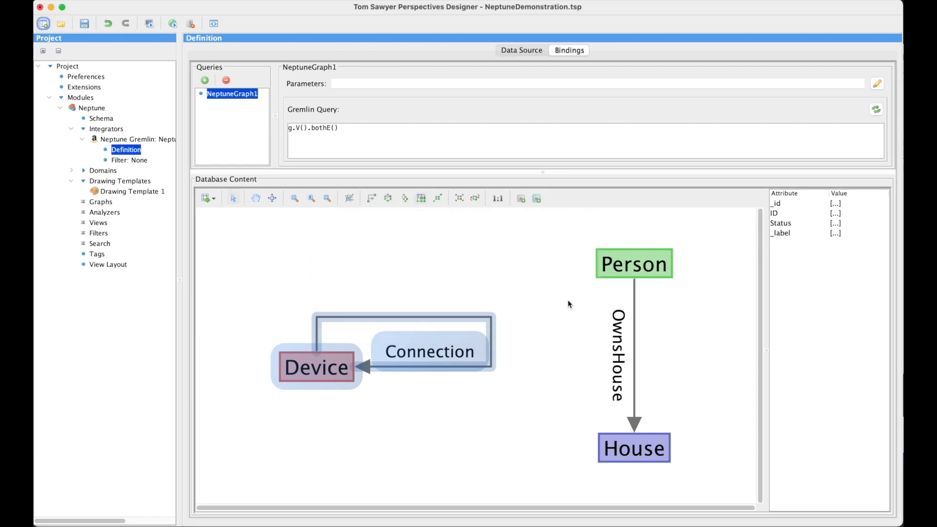
# - Open the module's schema and examine the attributes of the Device and Connection element types
pyautogui.click(96, 120)
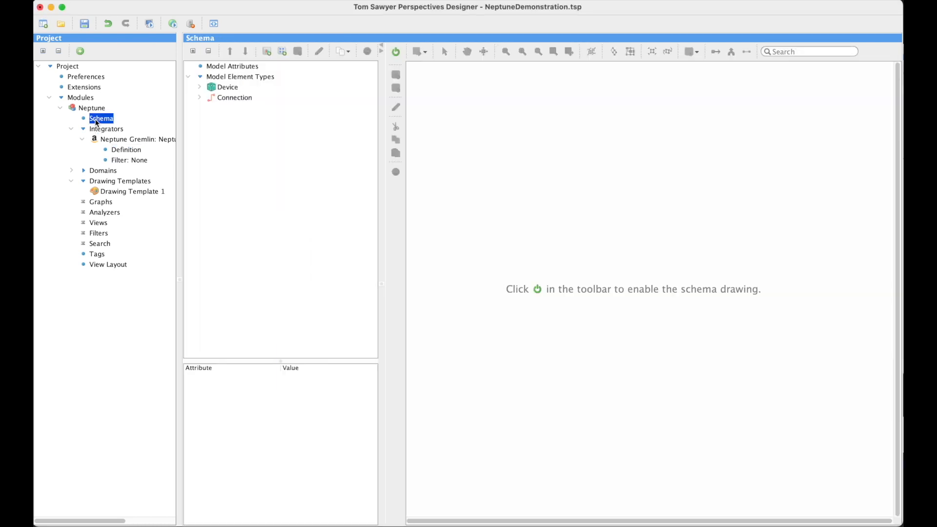
pyautogui.click(200, 87)
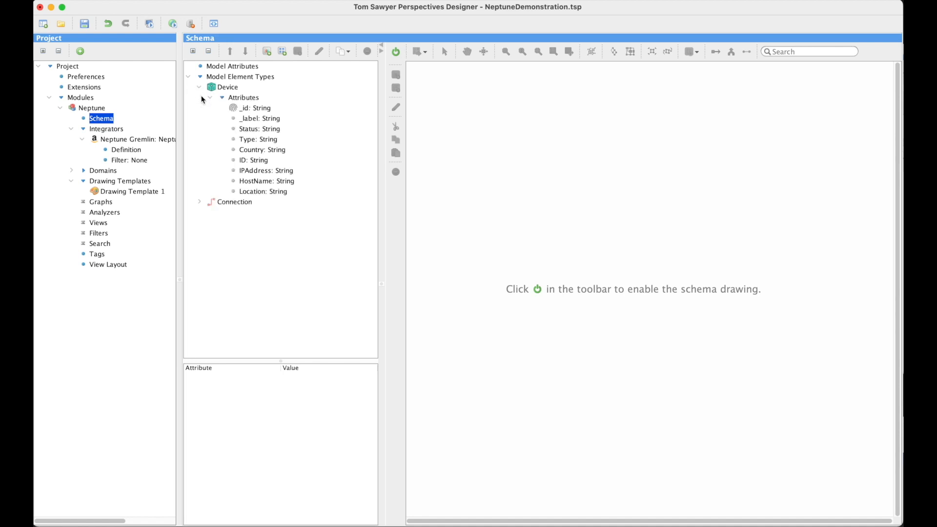
pyautogui.click(200, 201)
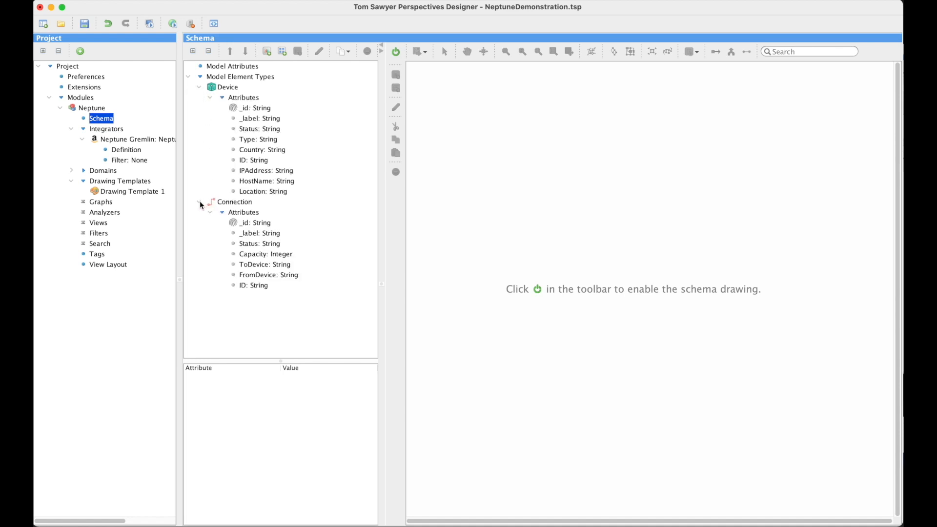
# - Enable the schema drawing and show all attributes of its element types
pyautogui.click(396, 51)
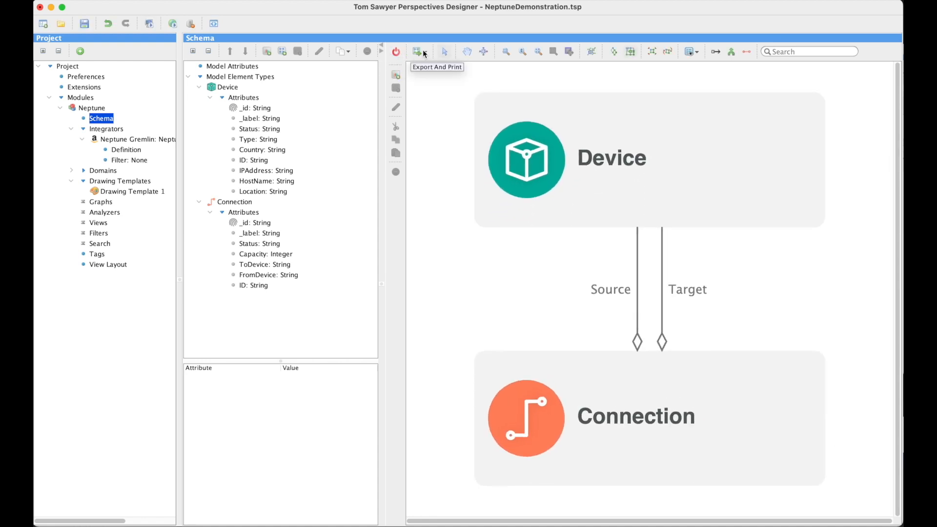
pyautogui.click(694, 52)
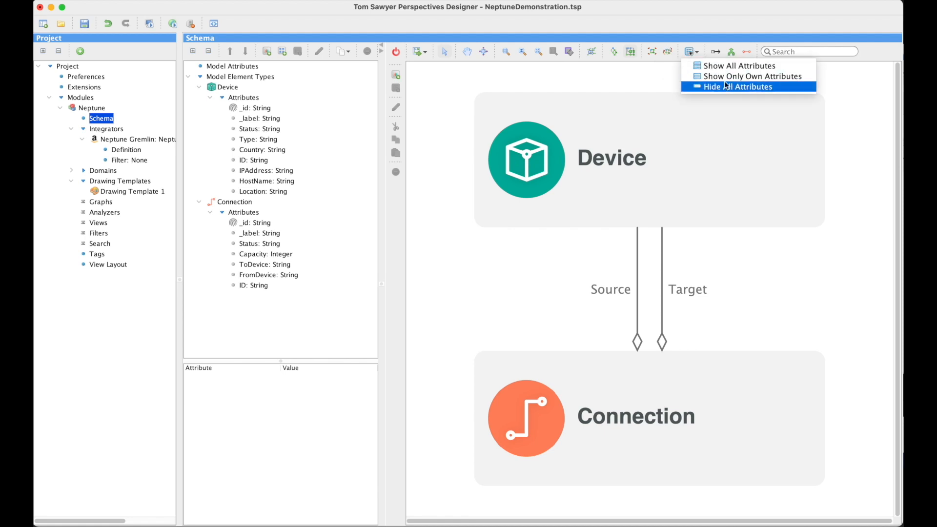
pyautogui.click(724, 65)
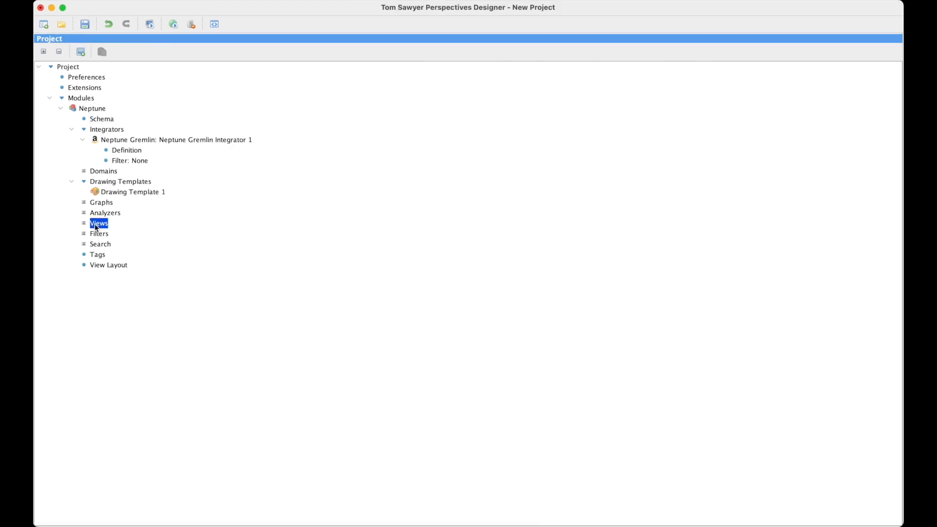
# - Add a Drawing view named Network Drawing that uses the All Vertices and All Edges domains
pyautogui.rightClick(96, 225)
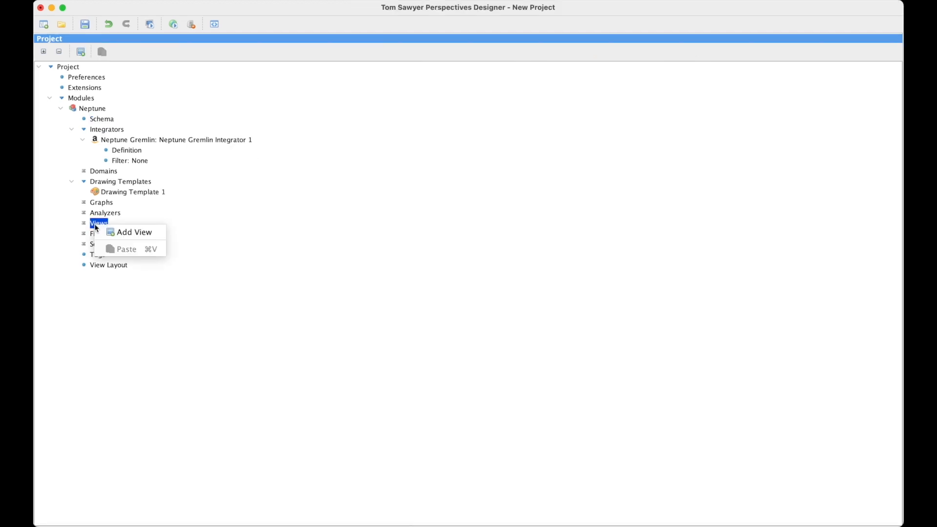
pyautogui.click(139, 235)
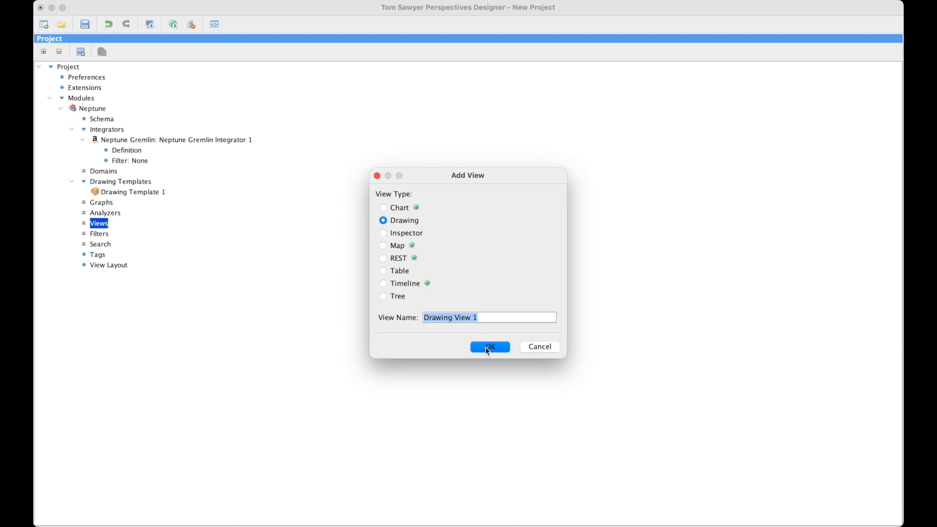
pyautogui.write('Network')
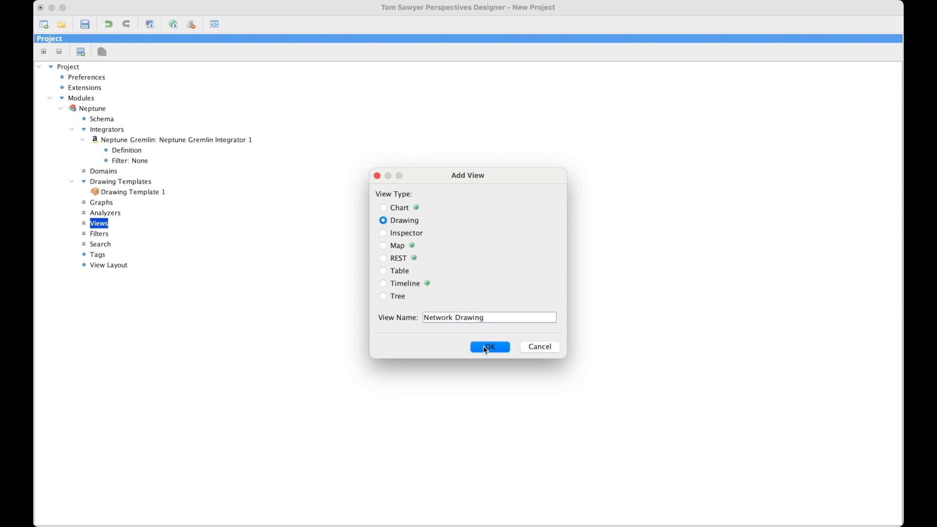
pyautogui.click(484, 346)
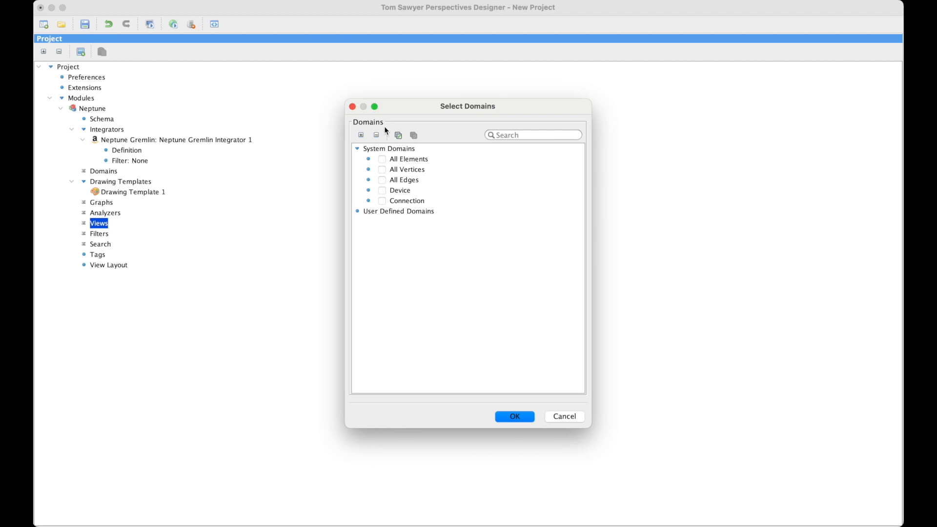
pyautogui.click(383, 170)
pyautogui.click(383, 181)
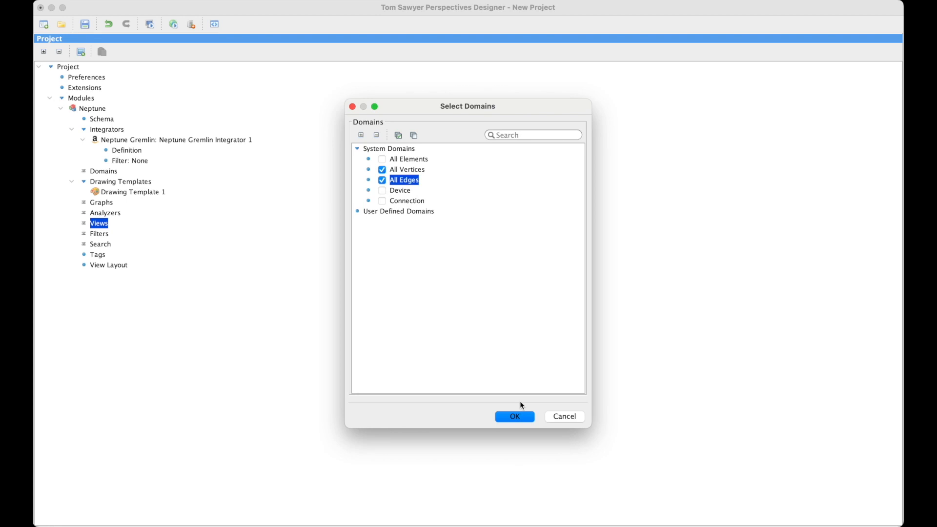
pyautogui.click(519, 417)
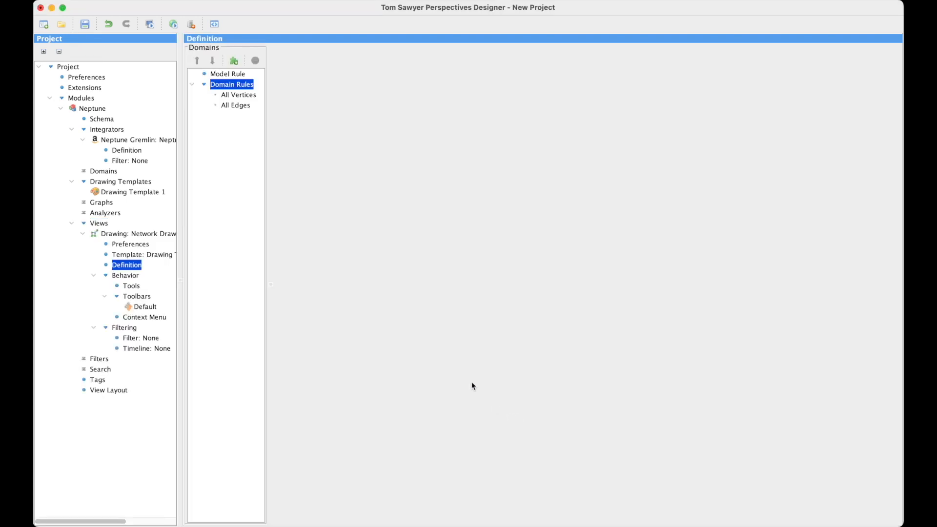
# - Add an Add Node action to the All Vertices domain rule of the Network Drawing view
pyautogui.click(237, 96)
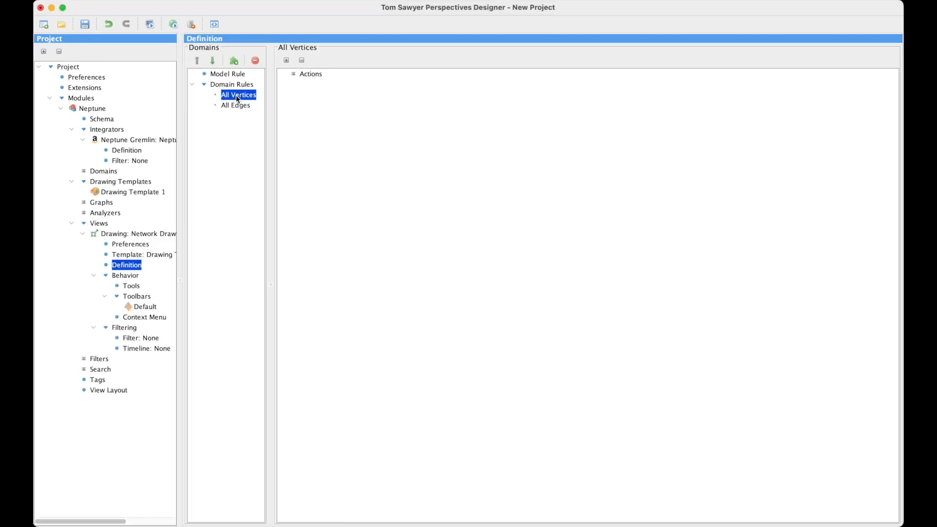
pyautogui.click(312, 73)
pyautogui.rightClick(311, 73)
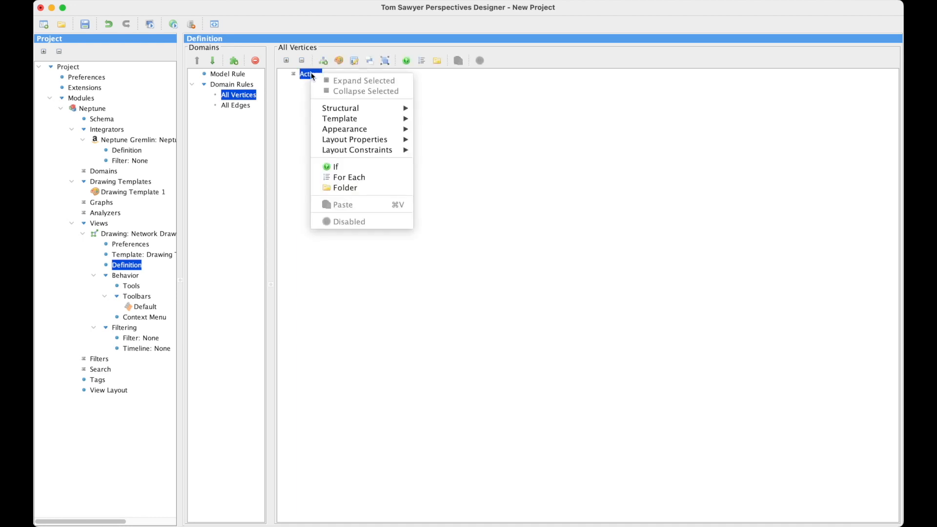
pyautogui.moveTo(353, 111)
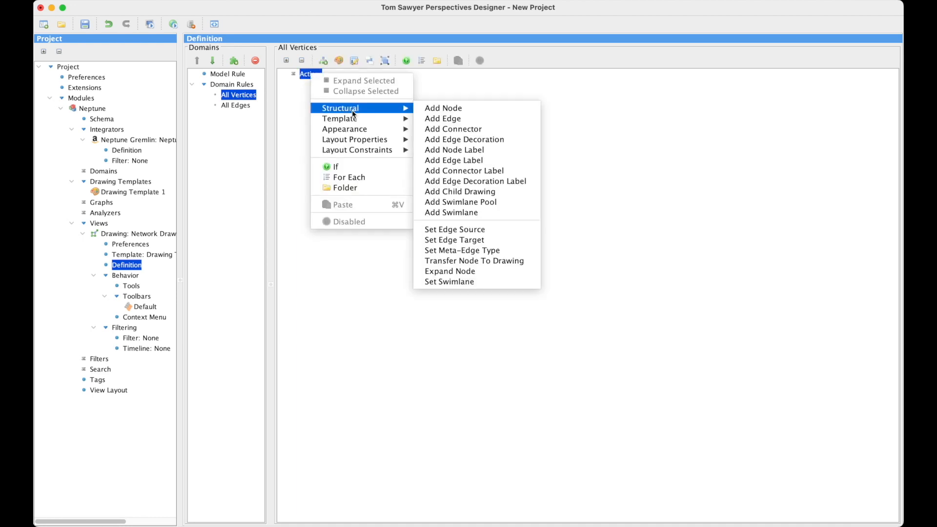
pyautogui.click(442, 107)
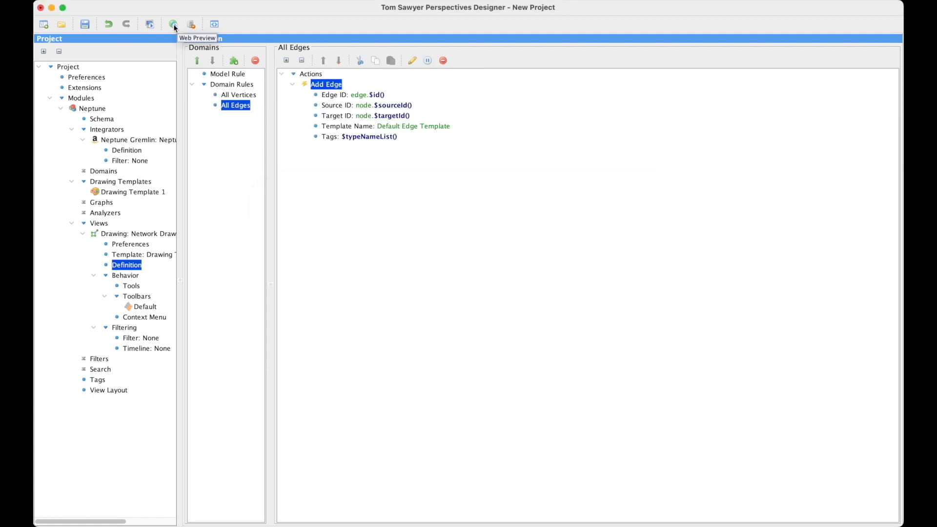
# - Open the web preview of the project to view the Network Drawing
pyautogui.click(173, 24)
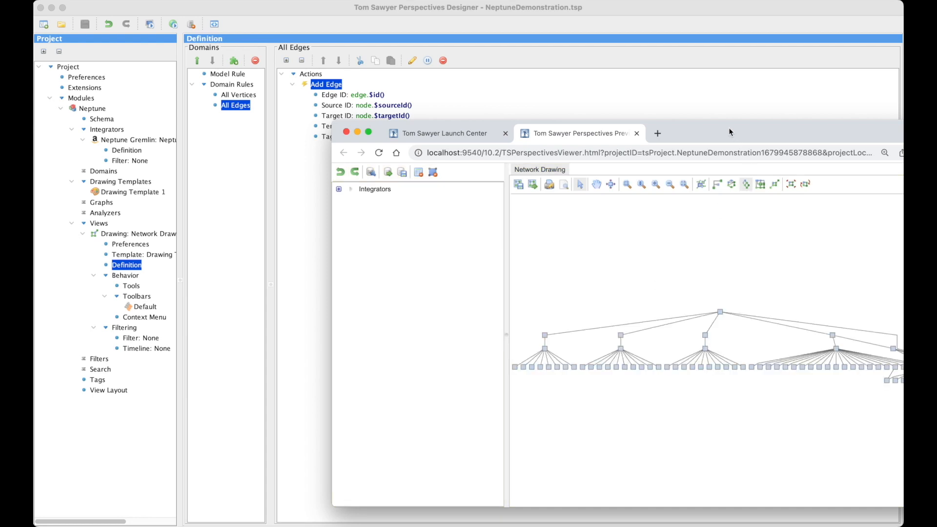
# - Try the available layouts on the previewed Network Drawing, including circular, hierarchical, orthogonal and symmetric, and close the preview
pyautogui.moveTo(728, 127); pyautogui.dragTo(478, 53)
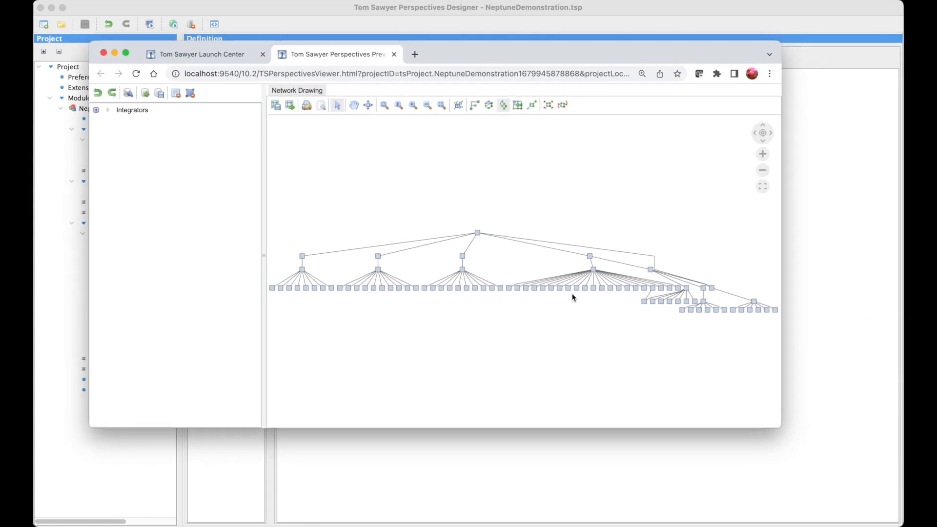
pyautogui.click(473, 105)
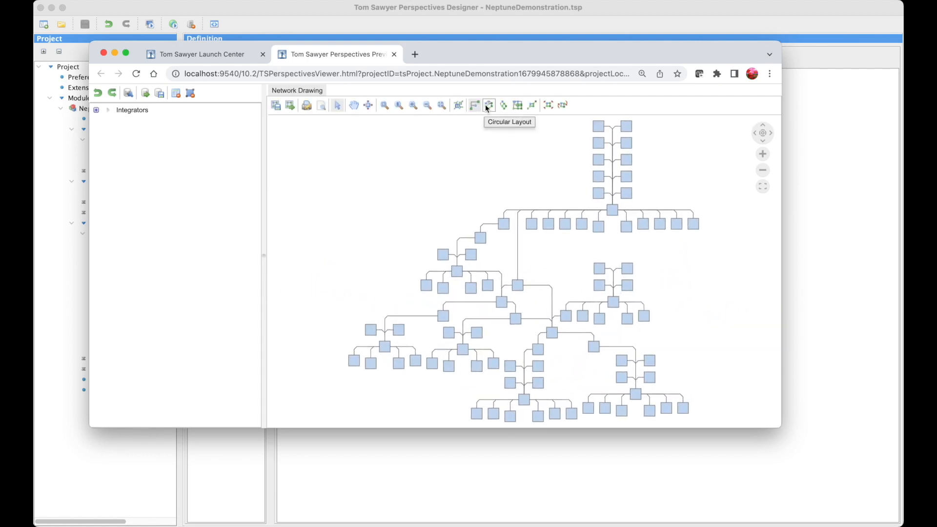
pyautogui.click(486, 106)
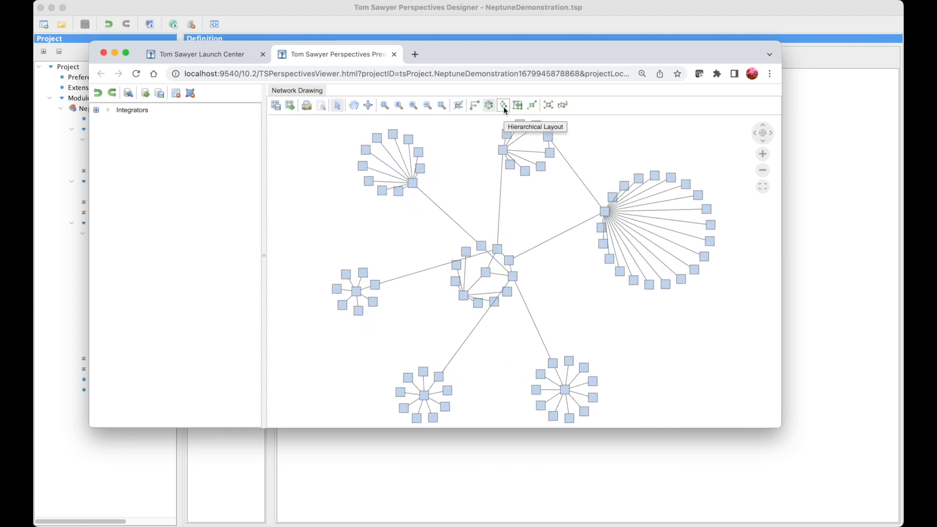
pyautogui.click(505, 108)
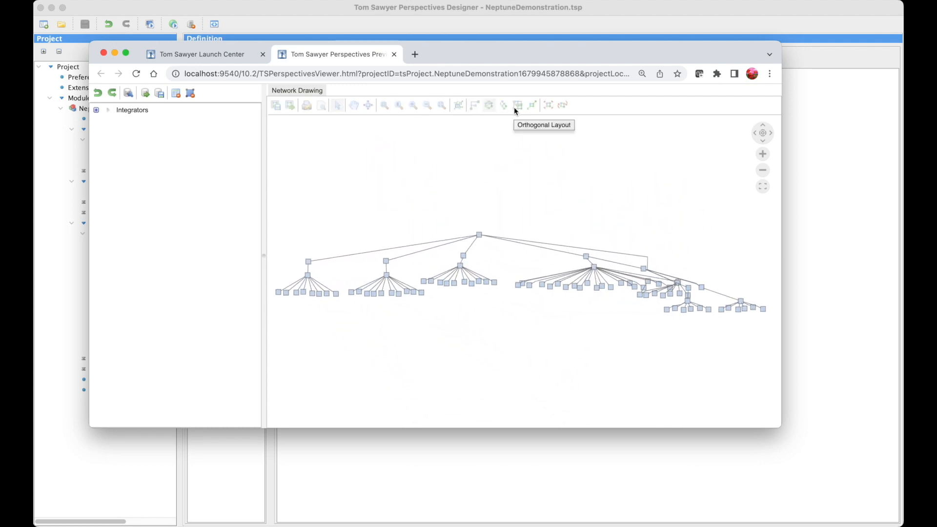
pyautogui.click(516, 106)
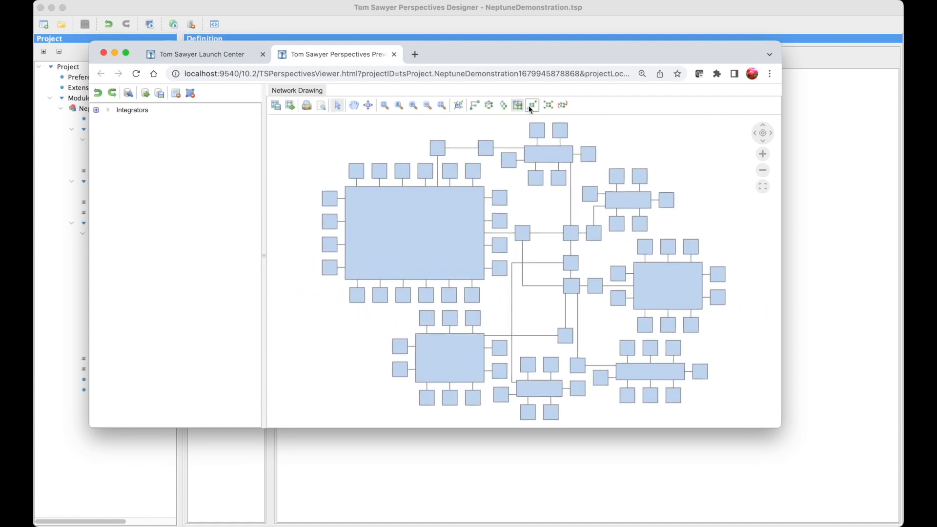
pyautogui.click(531, 106)
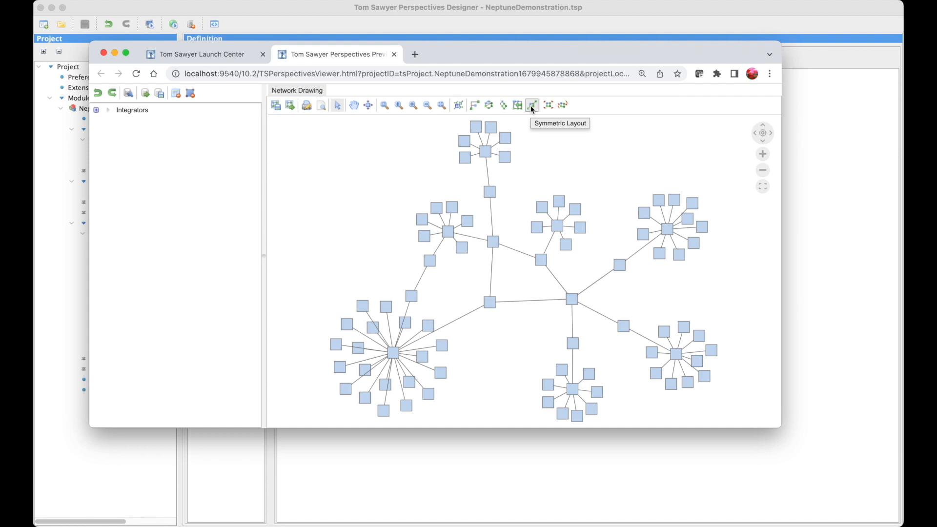
pyautogui.click(394, 54)
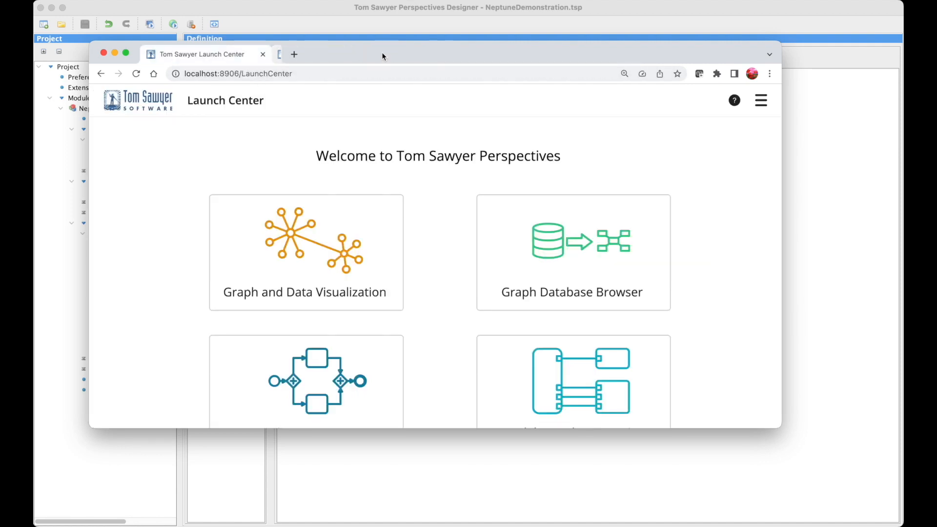
# - In Perspectives Designer, set the Default Node Template's text in Drawing Template 1 to the Device element's <Type> attribute
pyautogui.click(341, 10)
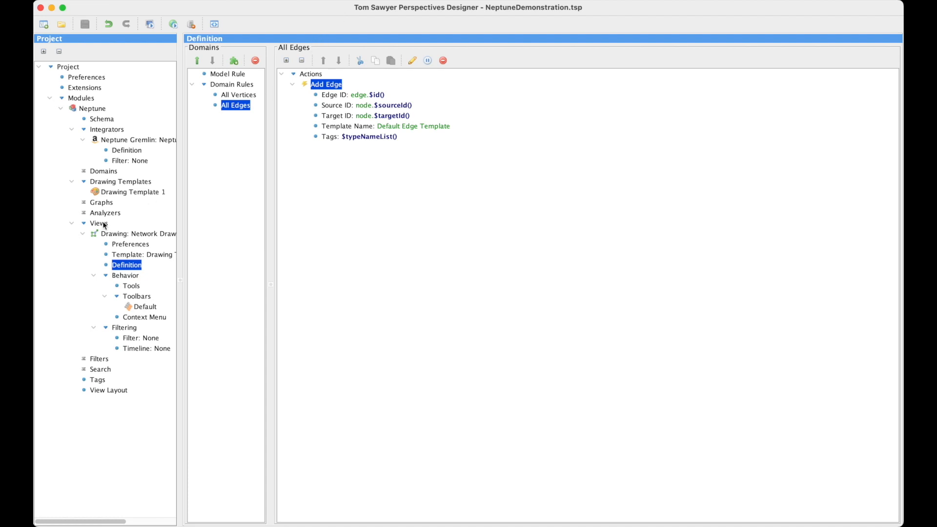
pyautogui.click(128, 193)
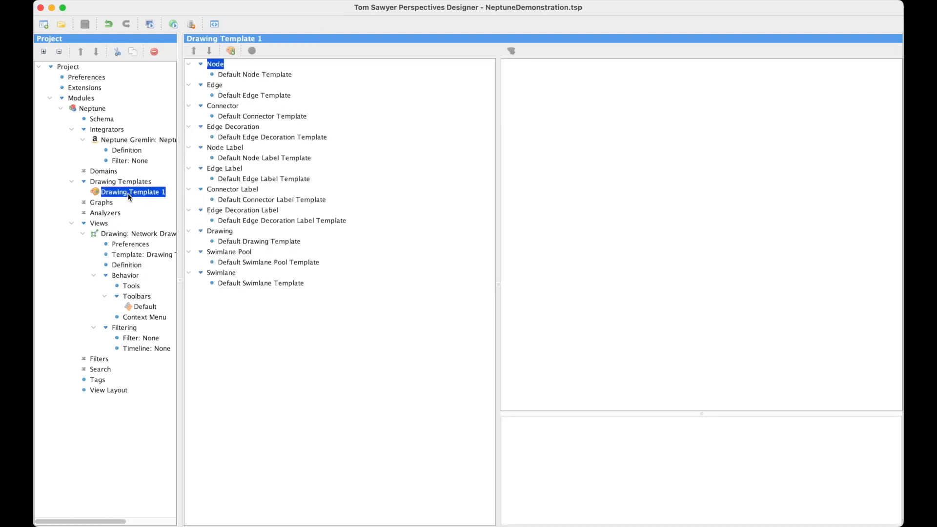
pyautogui.click(223, 74)
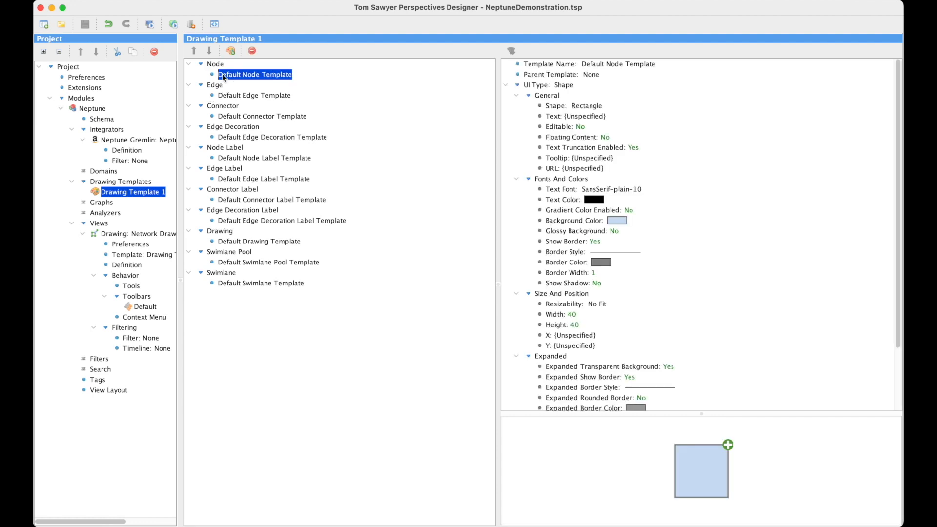
pyautogui.click(586, 116)
pyautogui.doubleClick(586, 116)
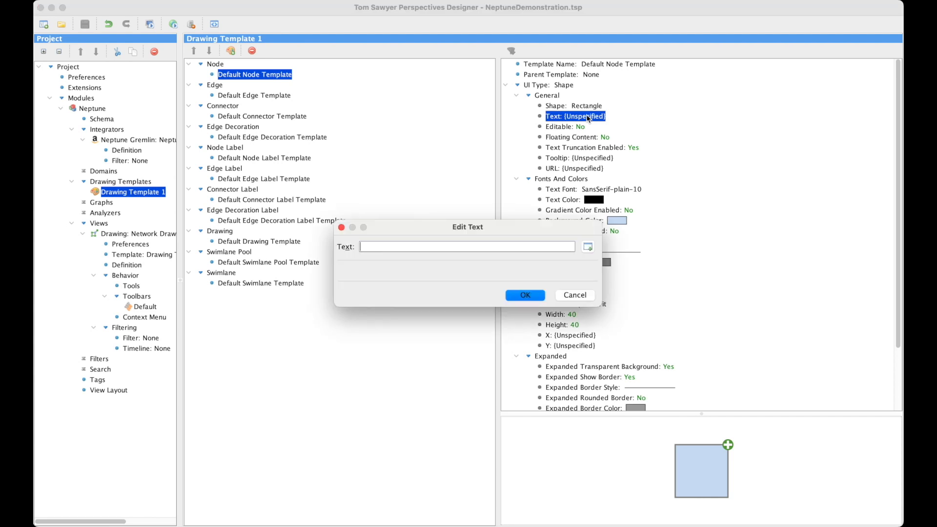
pyautogui.click(587, 247)
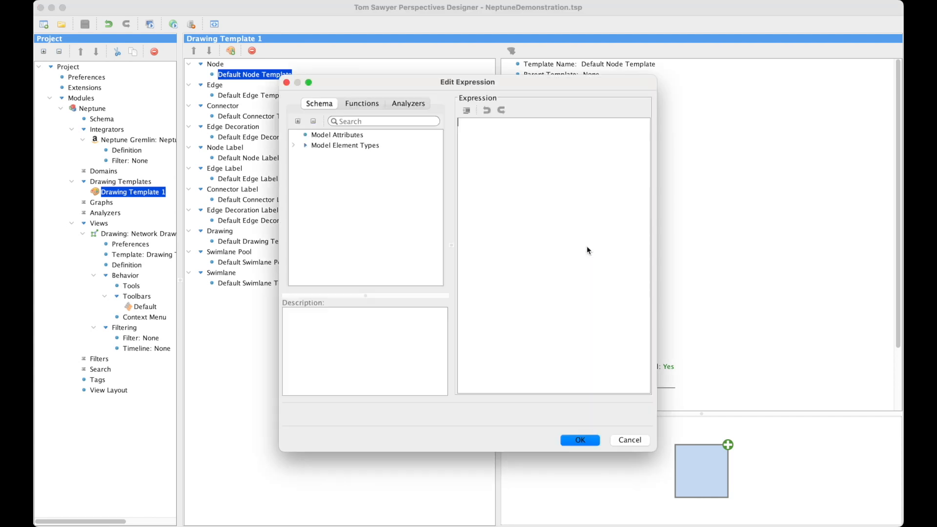
pyautogui.click(293, 145)
pyautogui.click(304, 156)
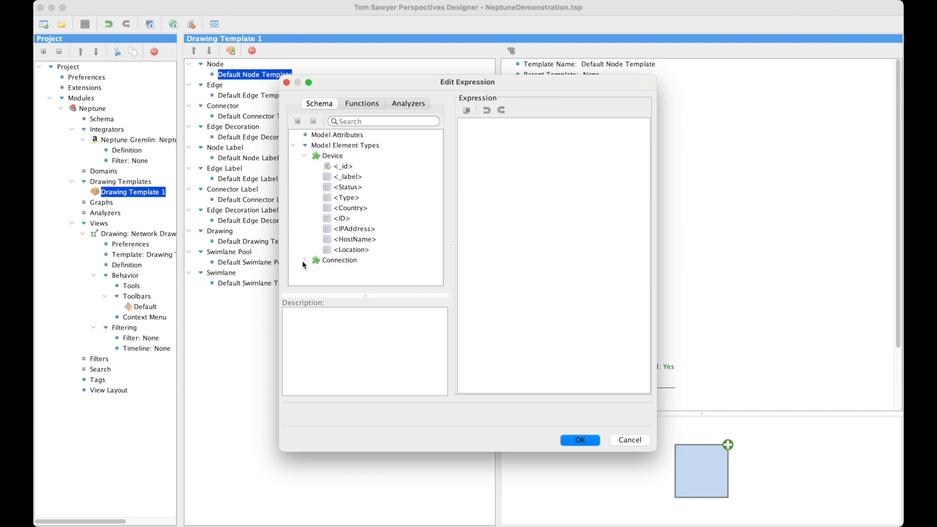
pyautogui.click(351, 198)
pyautogui.doubleClick(351, 198)
pyautogui.click(570, 439)
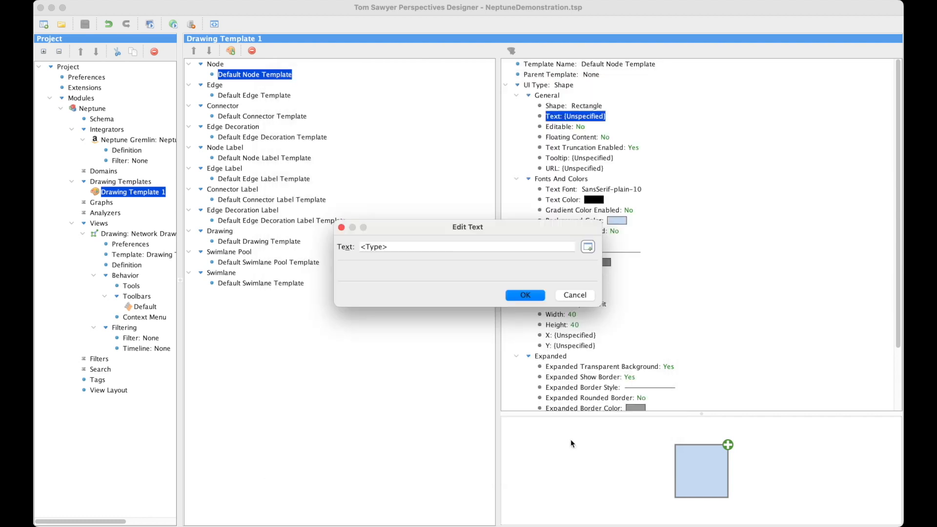
pyautogui.click(523, 295)
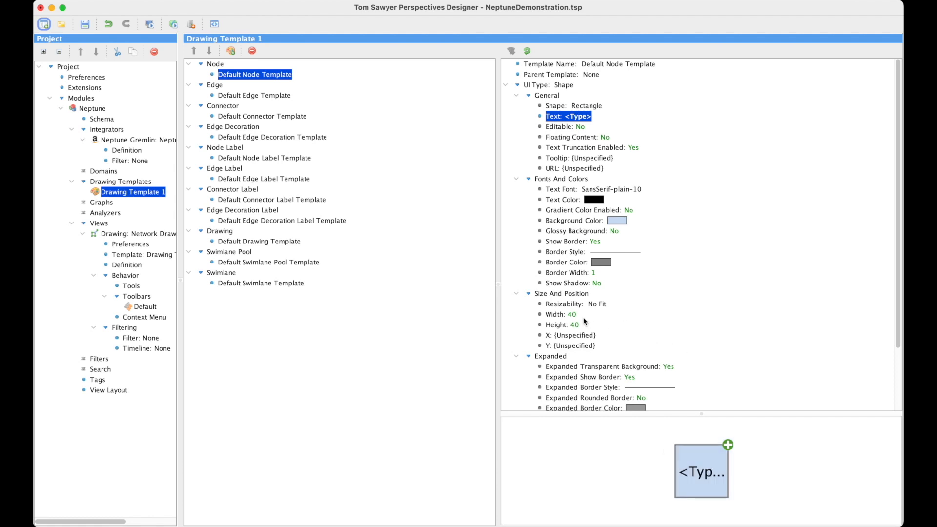
# - Set the Default Node Template's resizability to the constant Tight Fit
pyautogui.doubleClick(601, 304)
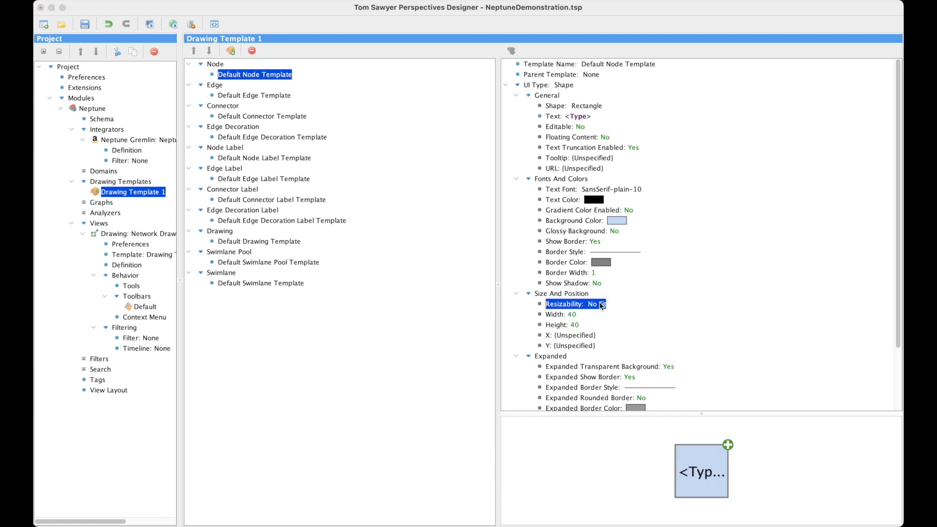
pyautogui.click(588, 236)
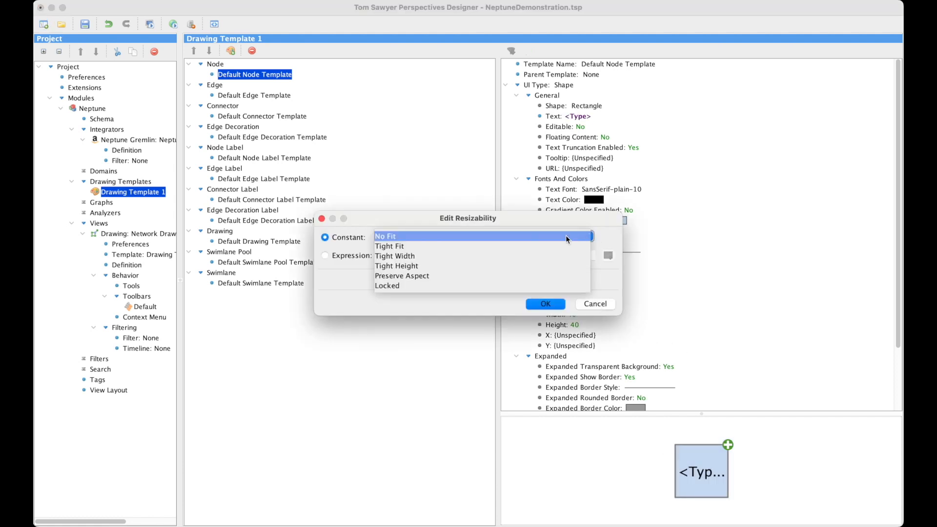
pyautogui.click(465, 244)
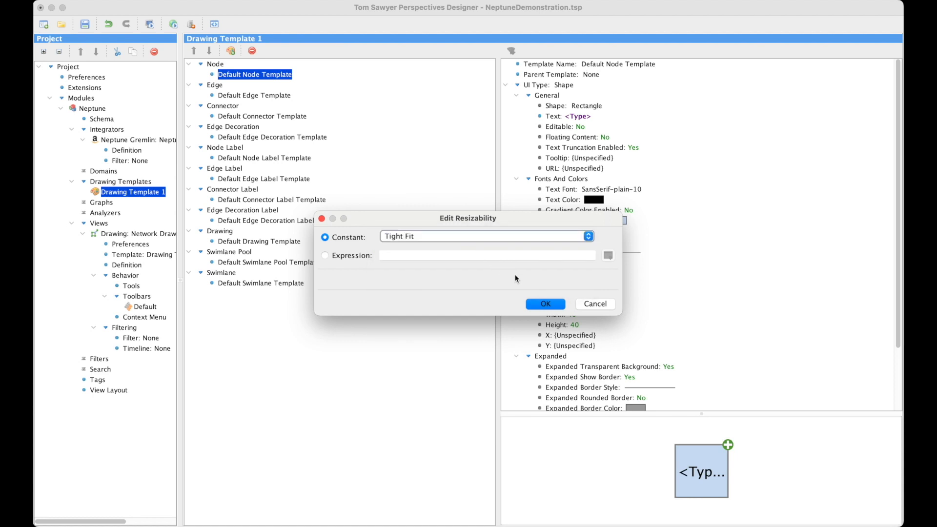
pyautogui.click(544, 306)
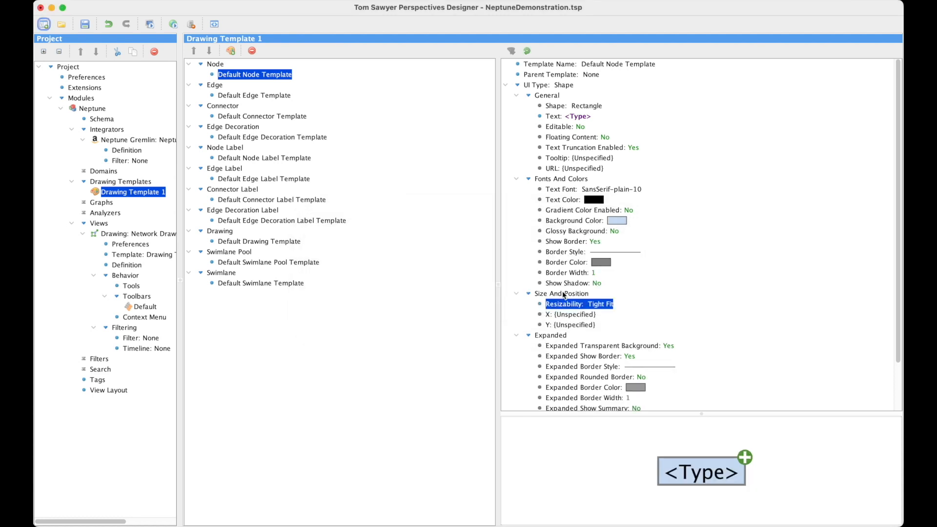
# - Set the Default Node Template's shape to the constant Ellipse
pyautogui.click(585, 107)
pyautogui.doubleClick(590, 105)
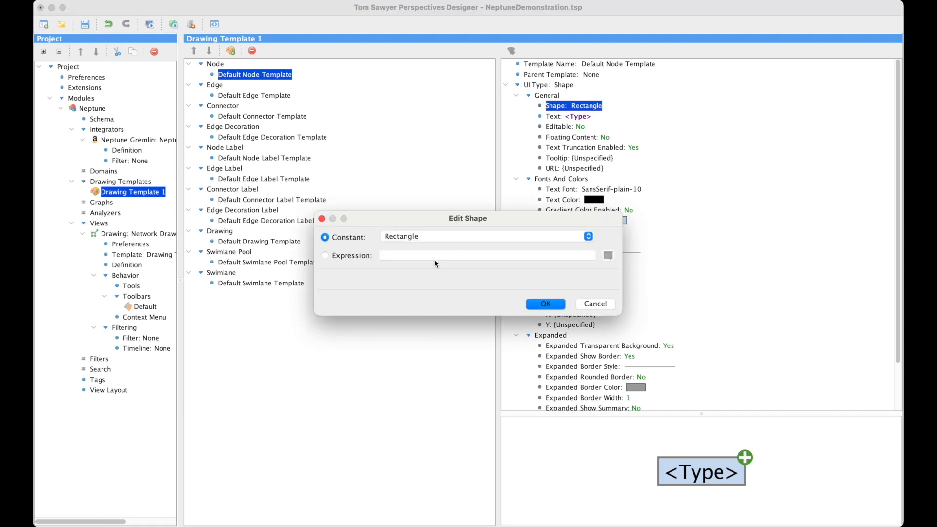
pyautogui.click(594, 237)
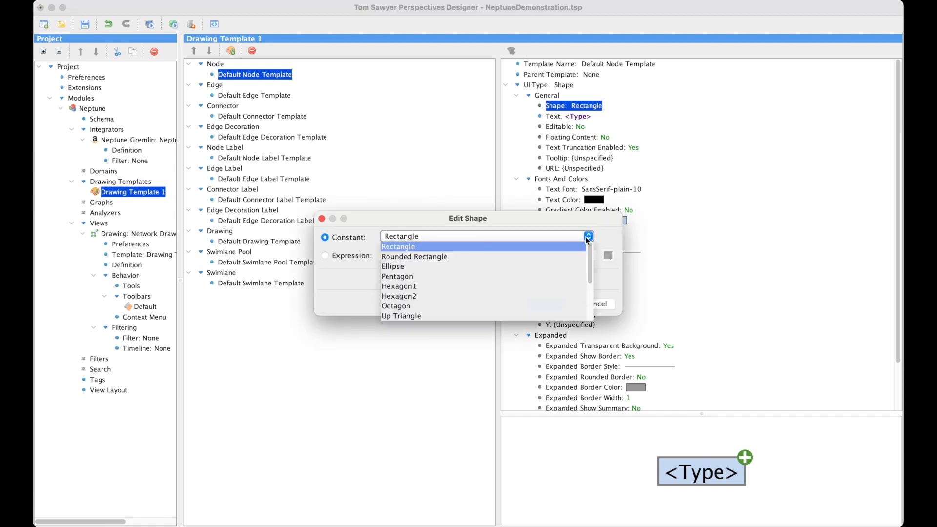
pyautogui.click(461, 268)
pyautogui.click(559, 309)
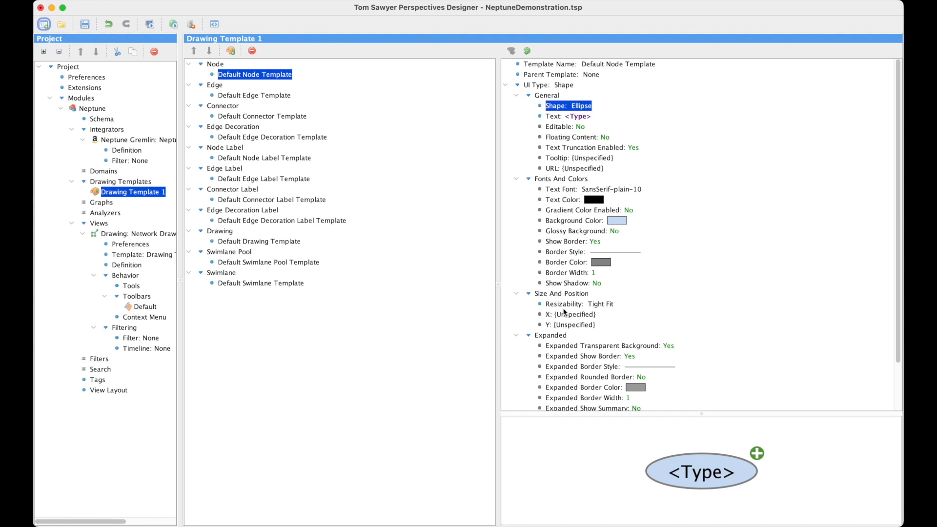
# - Set the Default Node Template's text font size to 14
pyautogui.click(625, 191)
pyautogui.doubleClick(624, 190)
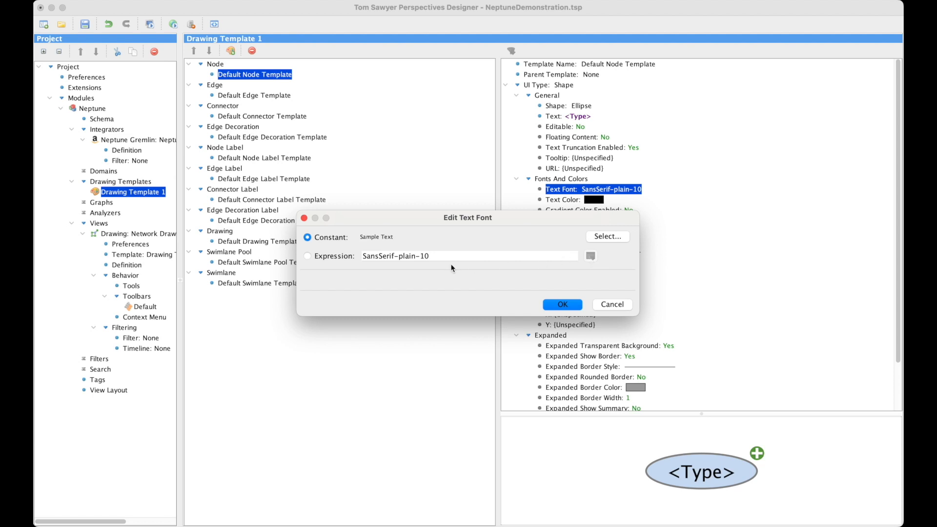
pyautogui.click(600, 236)
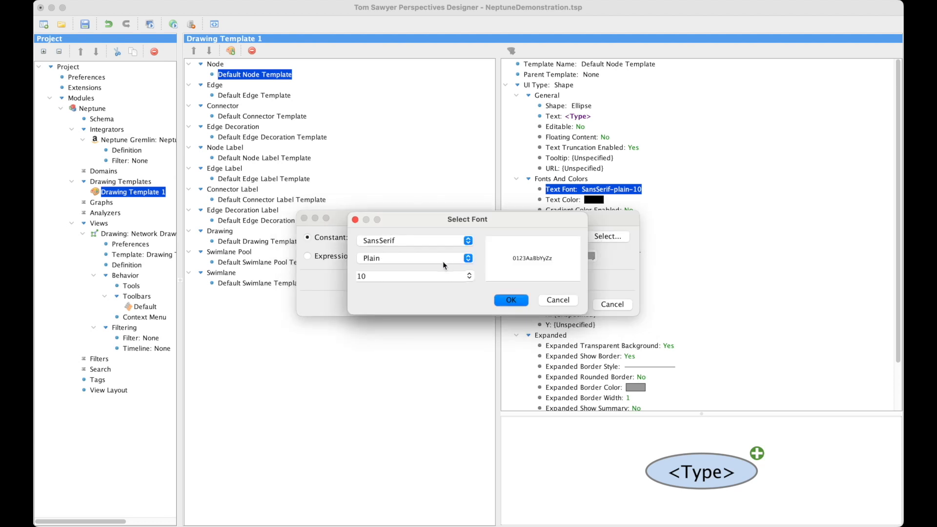
pyautogui.click(471, 277)
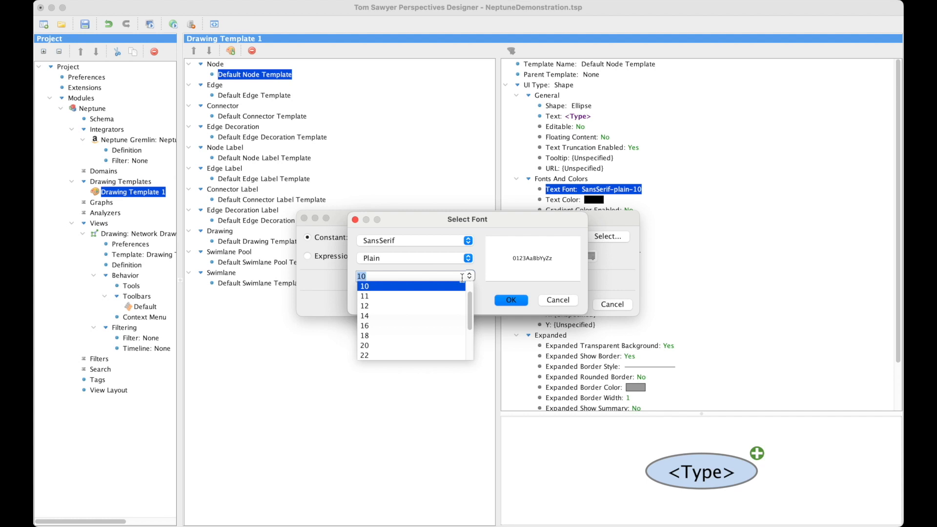
pyautogui.click(404, 317)
pyautogui.click(512, 301)
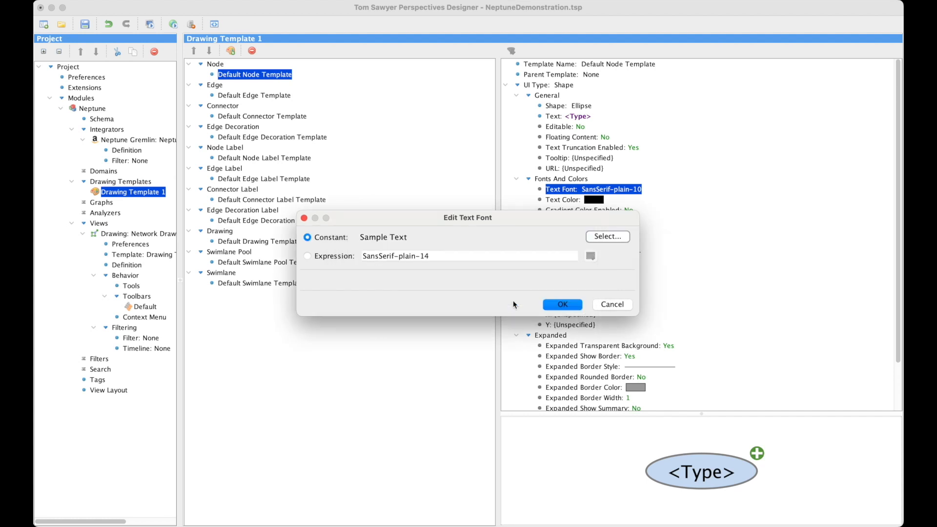
pyautogui.click(555, 304)
# - Add a Basic Shape node template to Drawing Template 1 with Default Node Template as its parent
pyautogui.rightClick(216, 64)
pyautogui.click(256, 73)
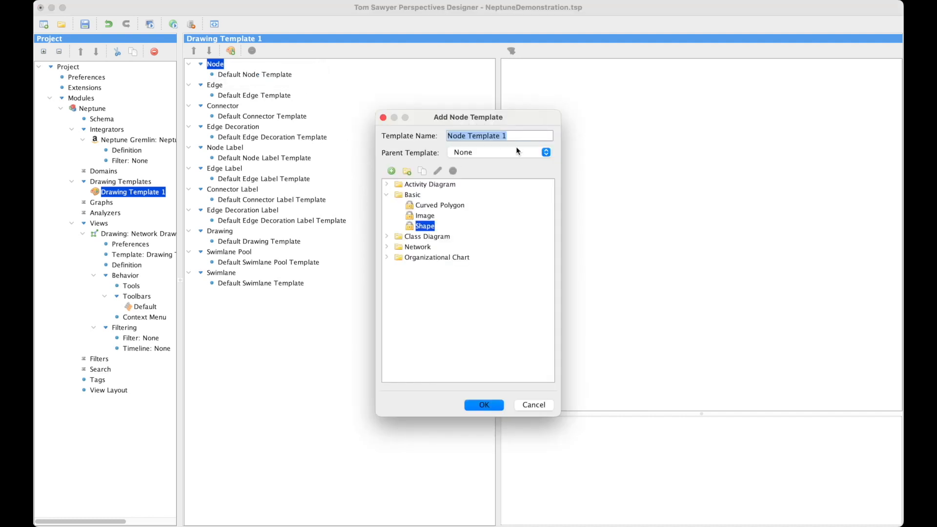
pyautogui.click(538, 154)
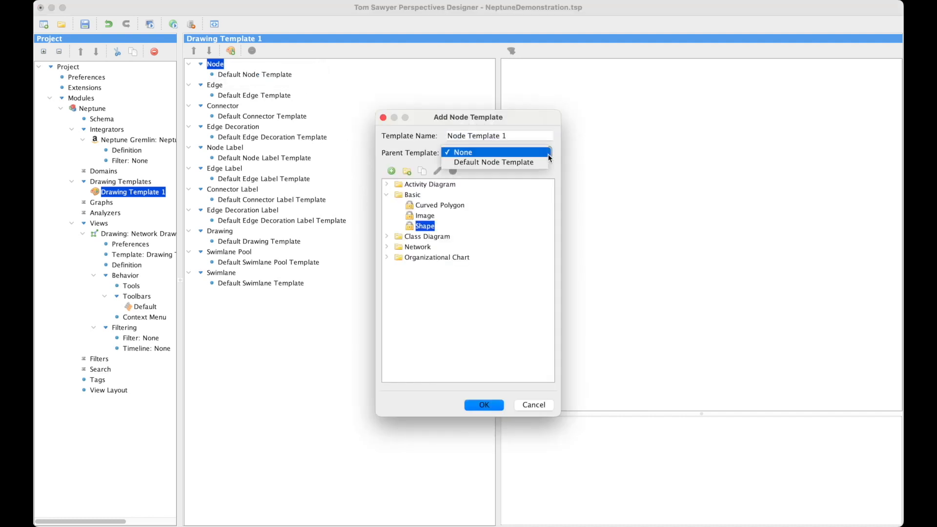
pyautogui.click(491, 162)
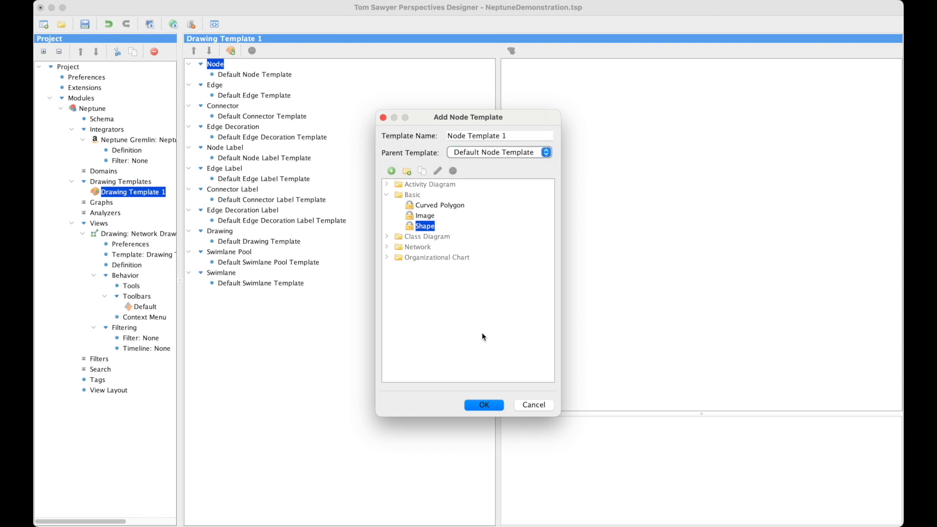
pyautogui.click(488, 404)
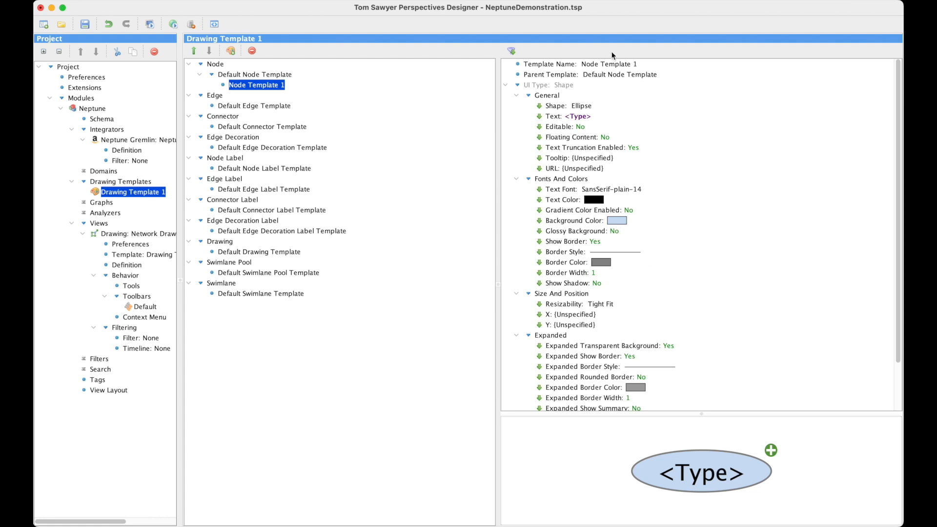
# - Rename the new child node template as Firewall
pyautogui.click(608, 63)
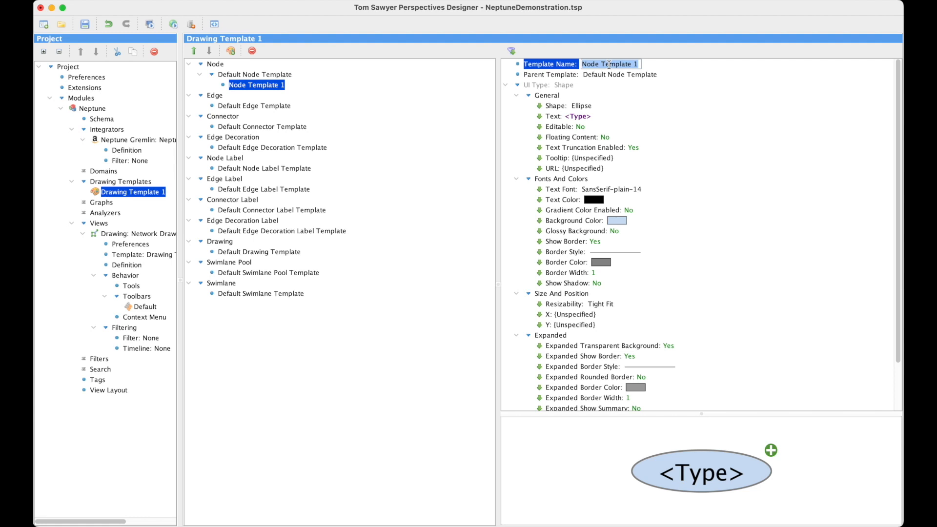
pyautogui.write('Firewall')
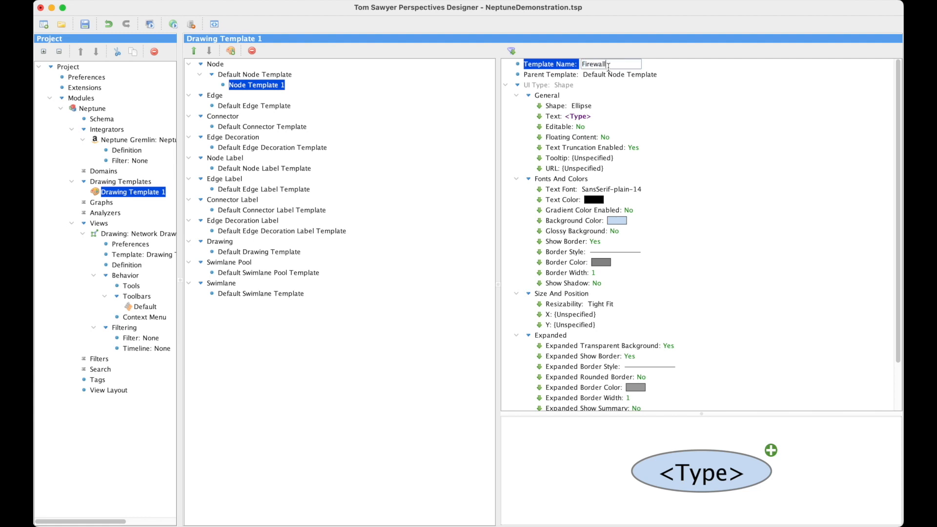
pyautogui.press('Return')
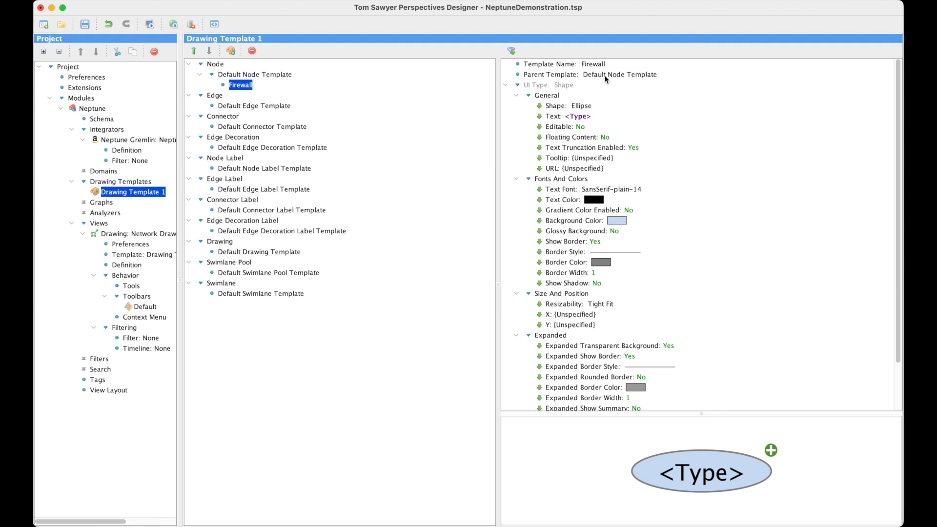
# - Set the Firewall node template's text color to constant white (255 255 255)
pyautogui.click(596, 201)
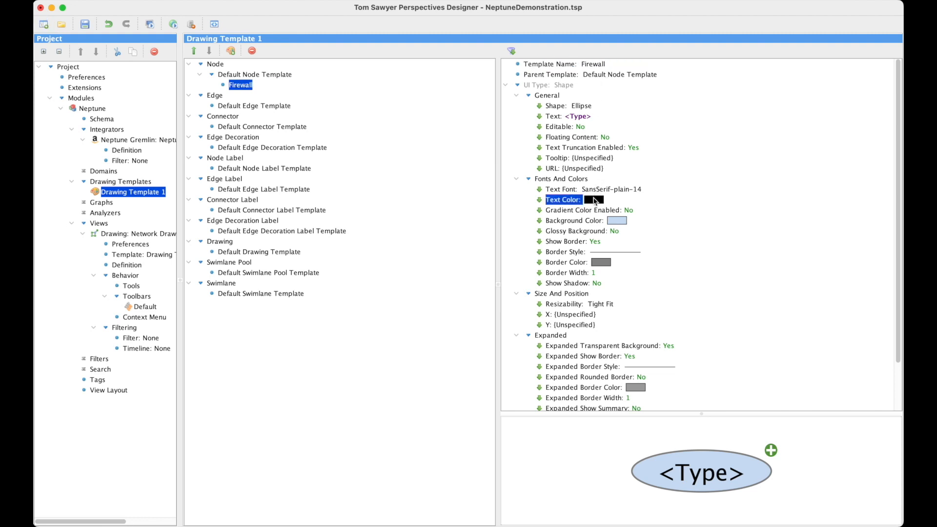
pyautogui.click(595, 201)
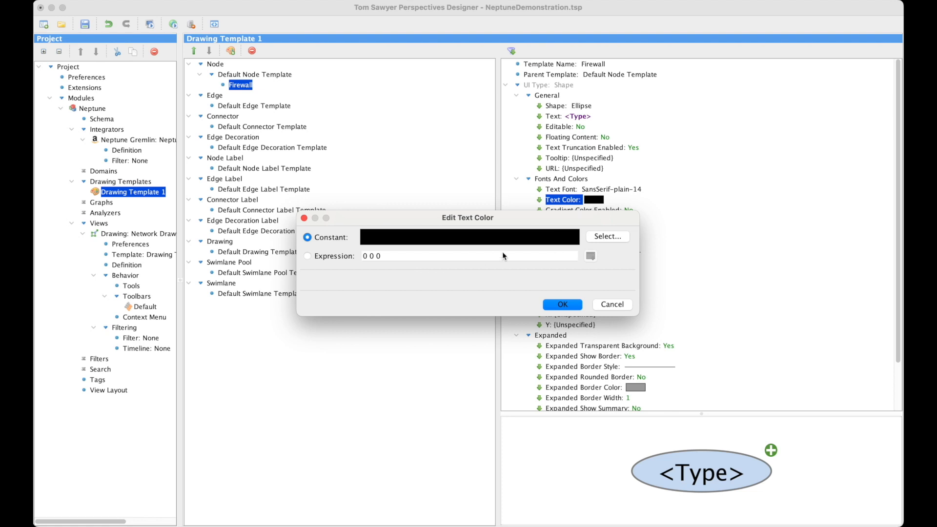
pyautogui.click(606, 237)
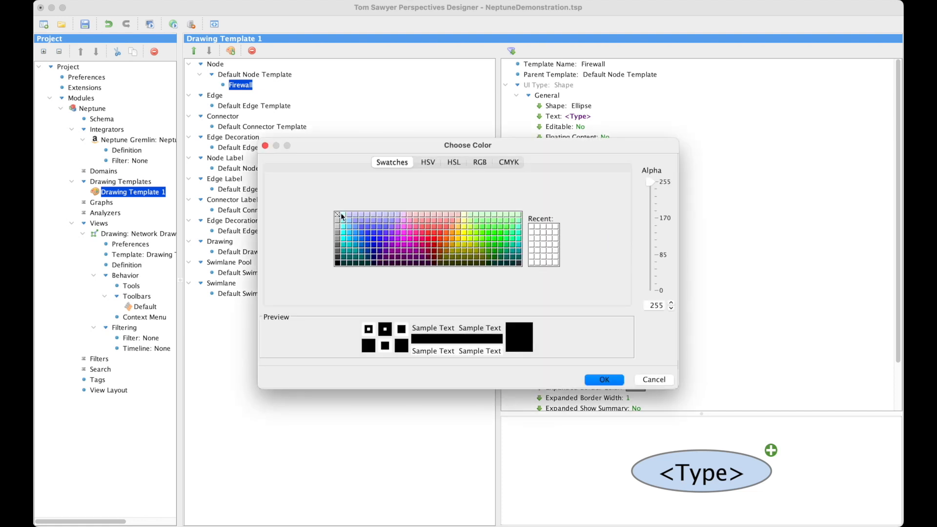
pyautogui.click(338, 215)
pyautogui.click(614, 380)
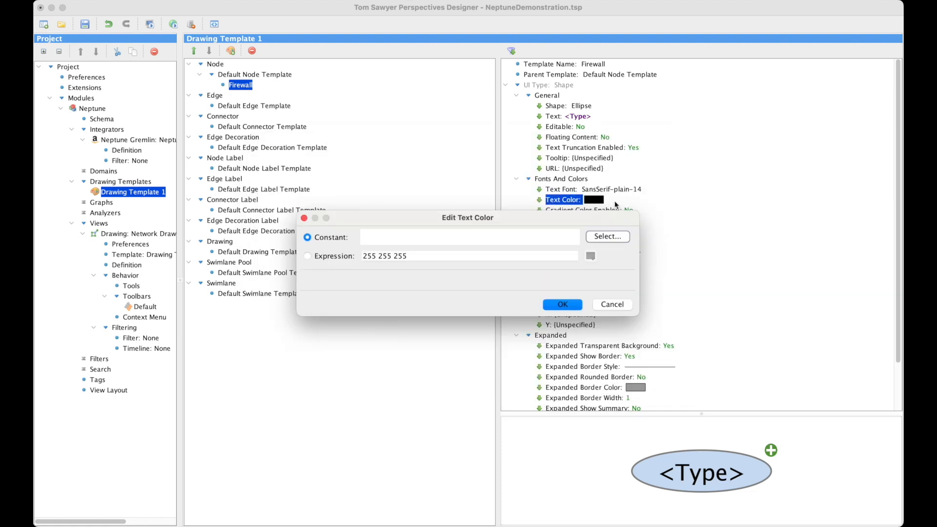
pyautogui.click(562, 304)
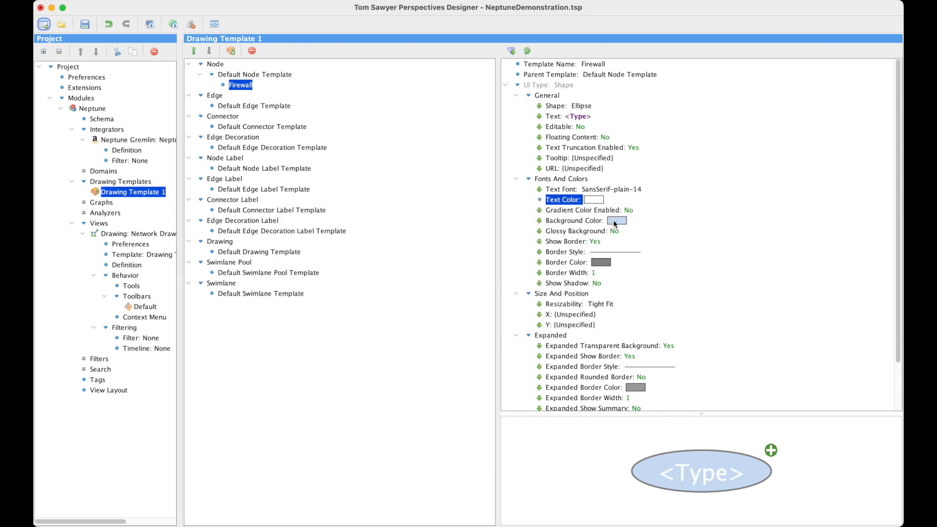
# - Set the Firewall node template's background color to a constant dark red swatch
pyautogui.click(615, 222)
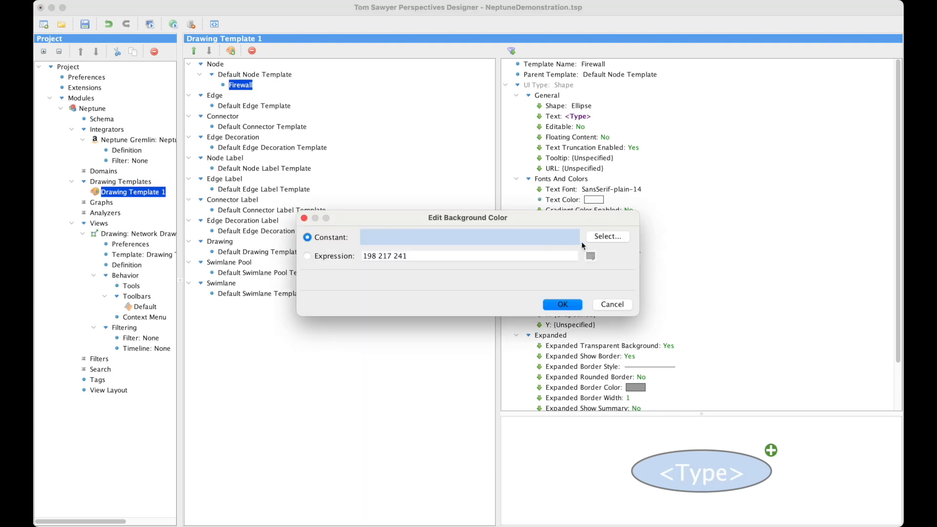
pyautogui.click(601, 236)
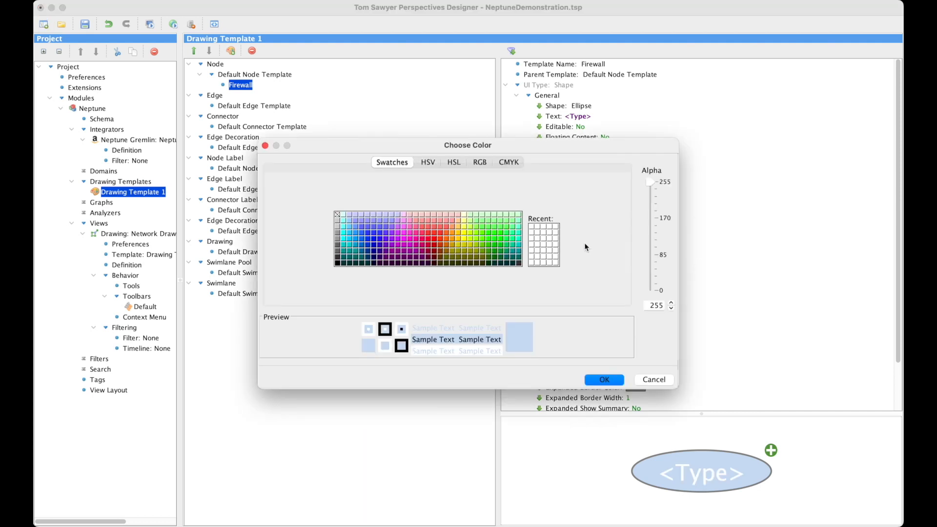
pyautogui.click(422, 241)
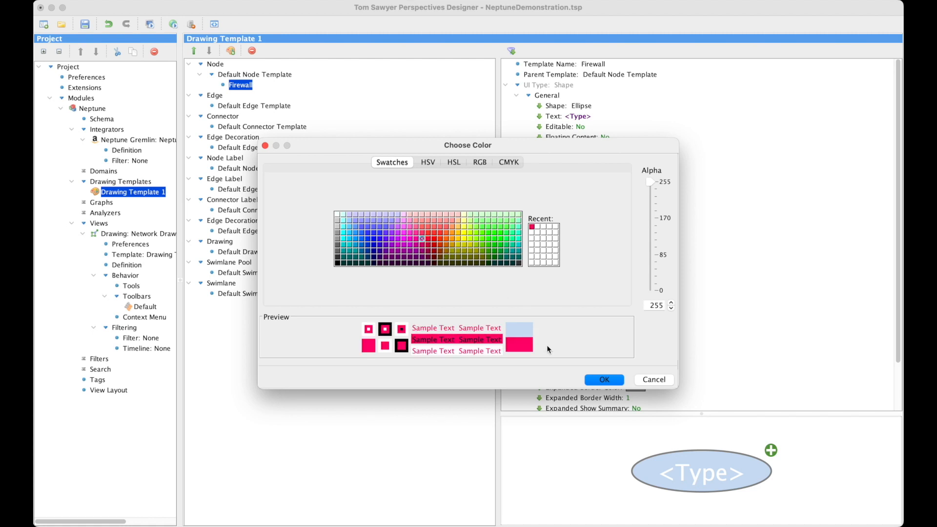
pyautogui.click(428, 245)
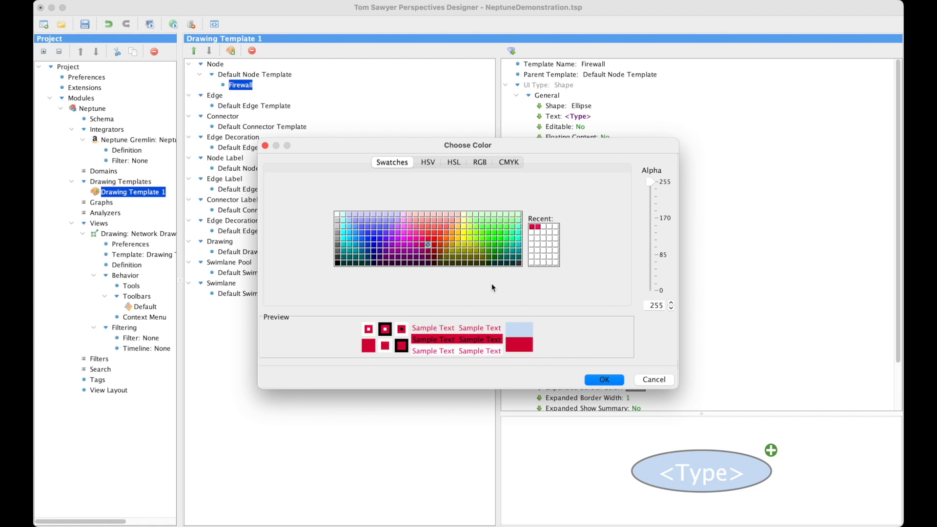
pyautogui.click(598, 380)
pyautogui.click(569, 304)
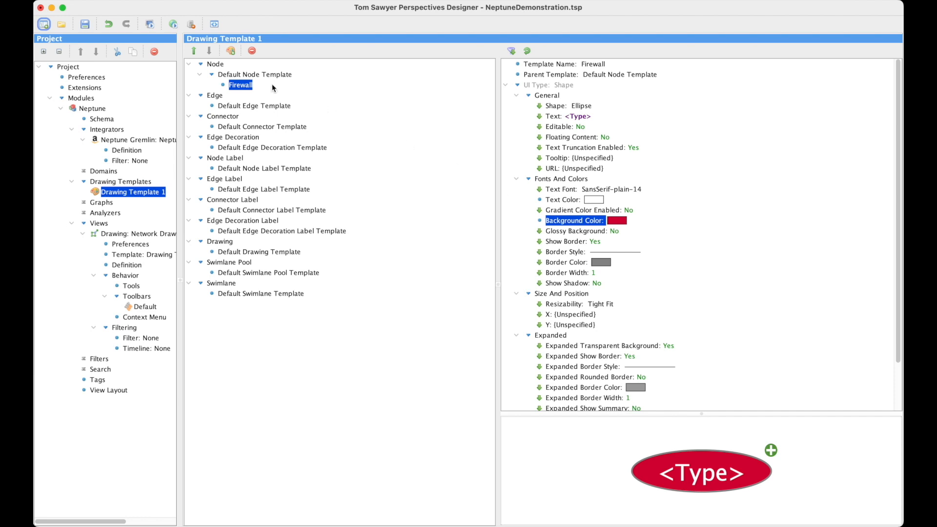
# - Set Show Border to No in the Default Node Template and check that Firewall inherits it
pyautogui.click(241, 75)
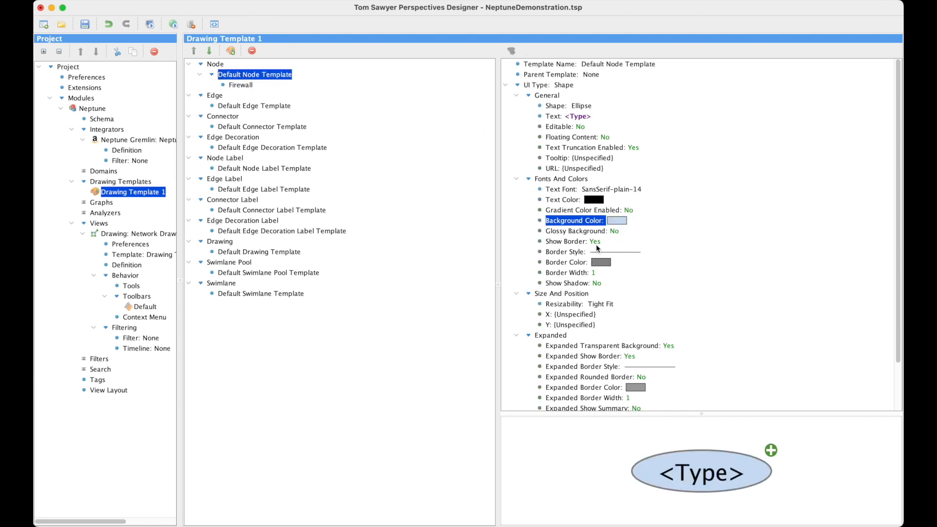
pyautogui.doubleClick(598, 242)
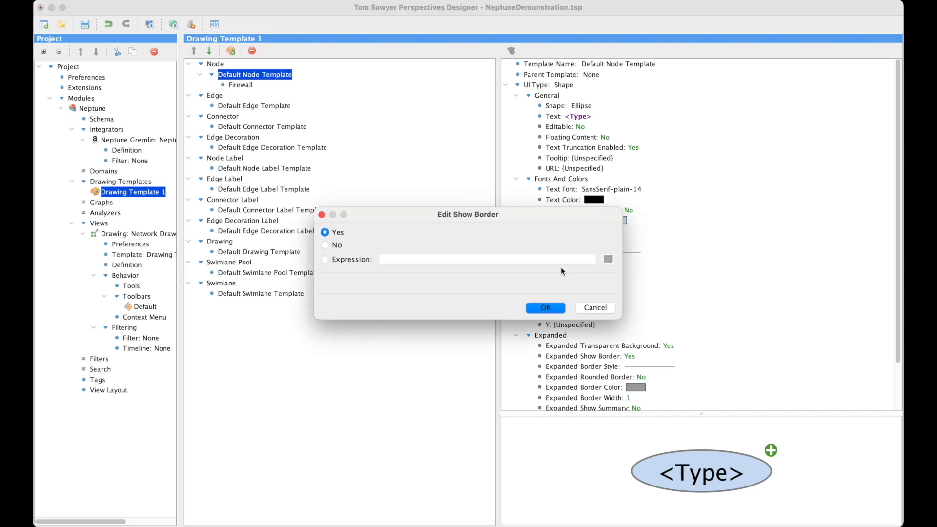
pyautogui.click(326, 245)
pyautogui.click(557, 308)
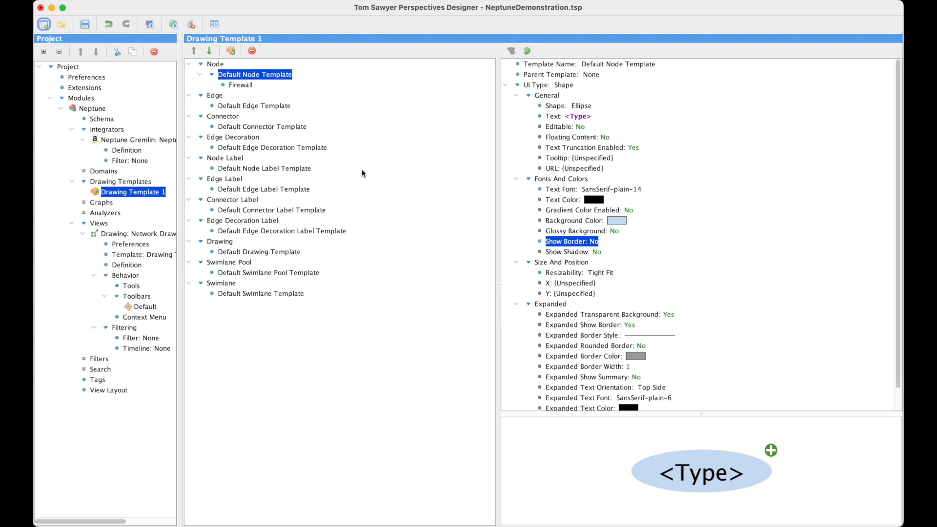
pyautogui.click(242, 86)
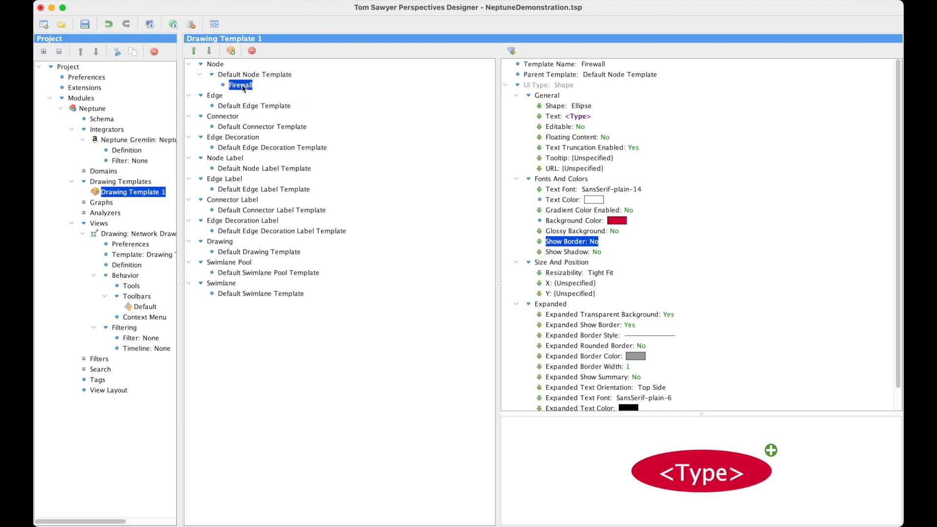
pyautogui.click(240, 75)
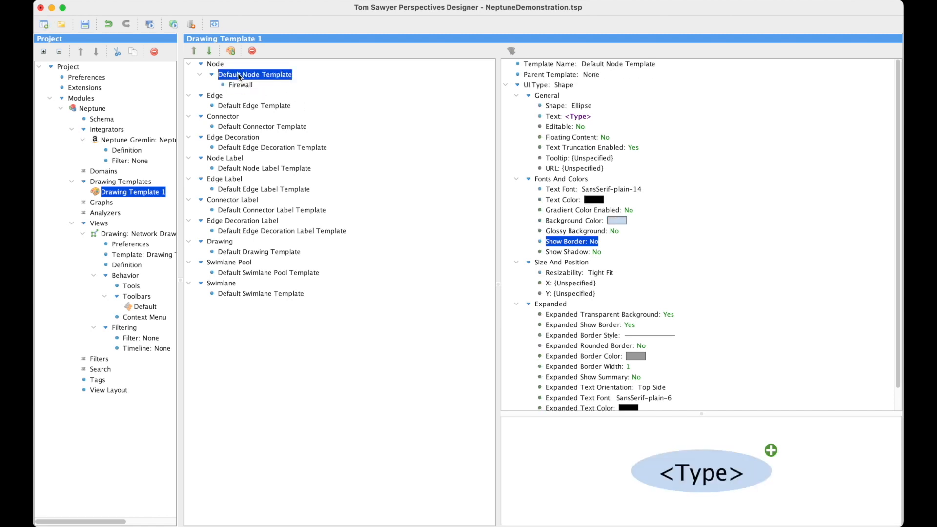
# - Set the layout style to Symmetric in the Network Drawing definition's model rule for drawing layout properties
pyautogui.click(127, 265)
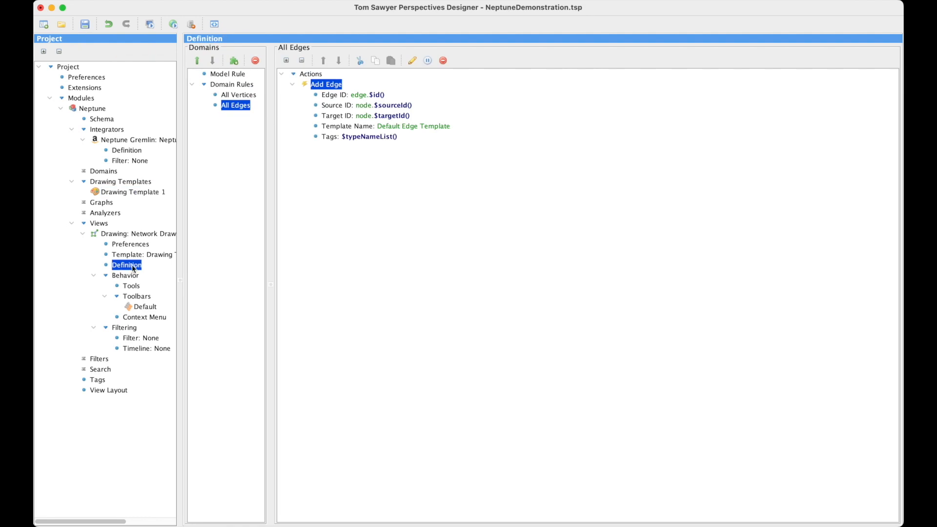
pyautogui.click(234, 76)
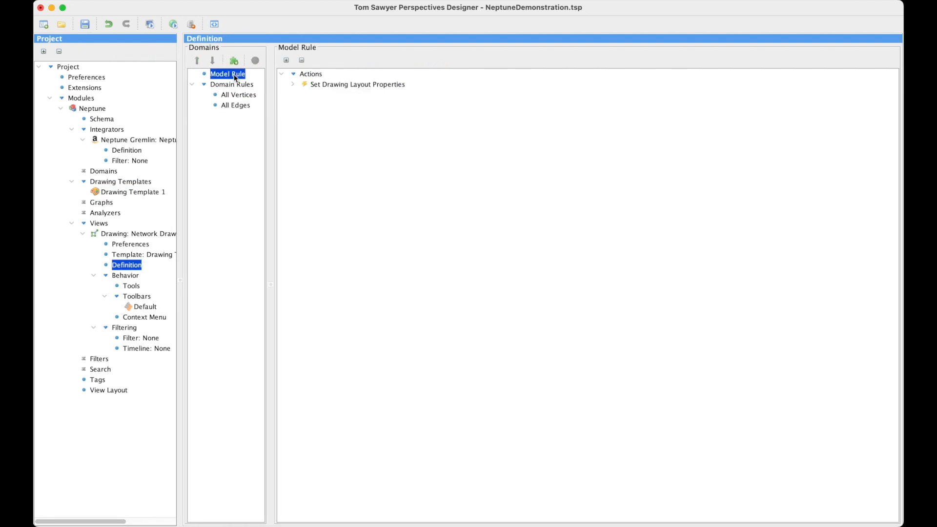
pyautogui.doubleClick(330, 85)
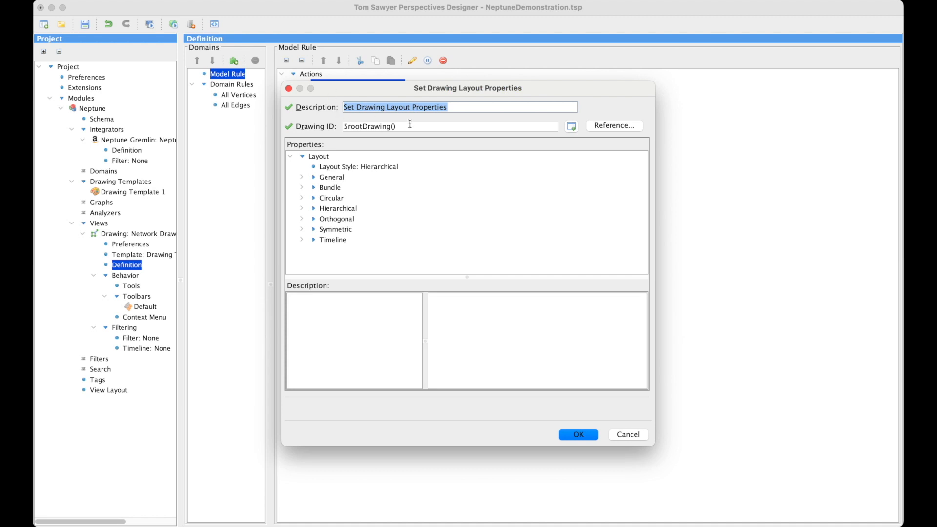
pyautogui.click(342, 167)
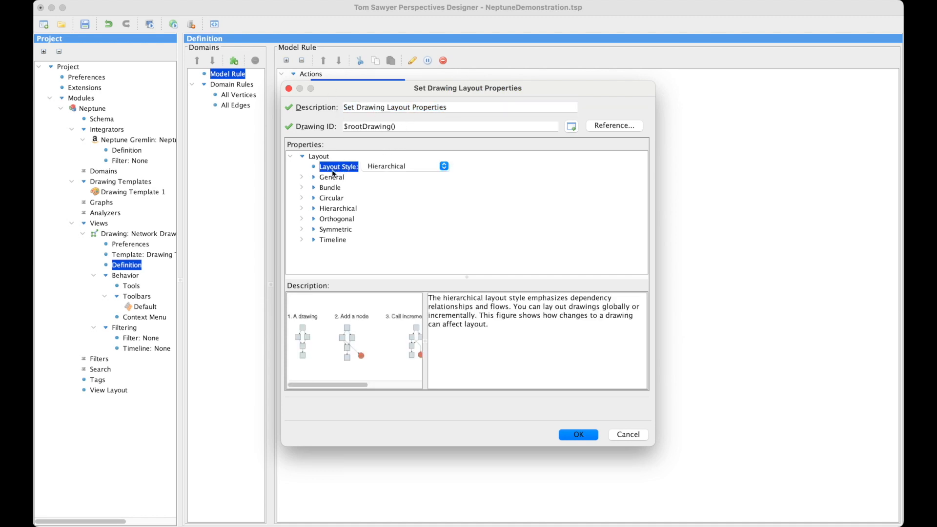
pyautogui.click(434, 167)
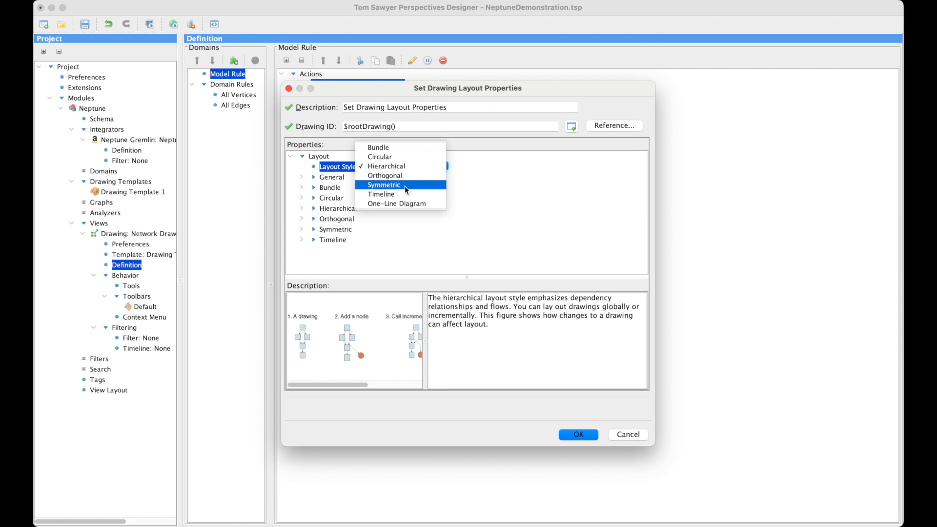
pyautogui.click(405, 185)
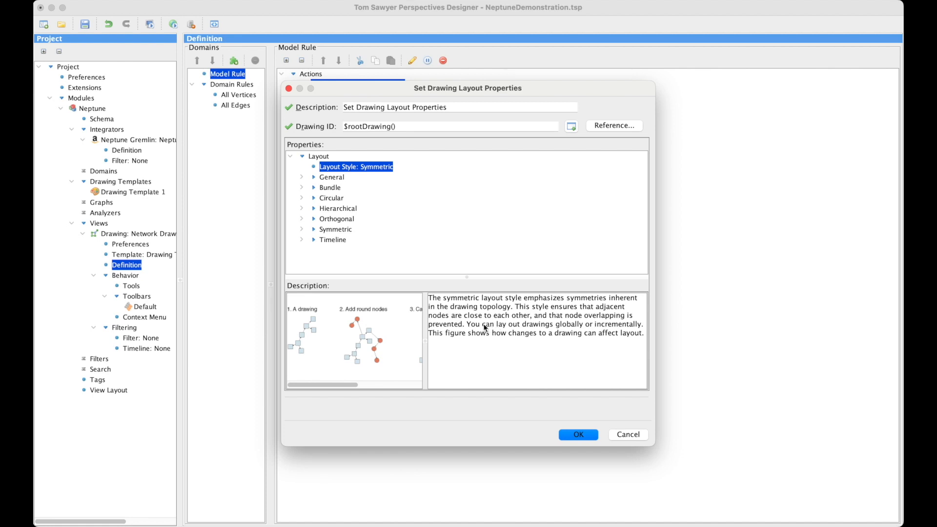
pyautogui.press('Return')
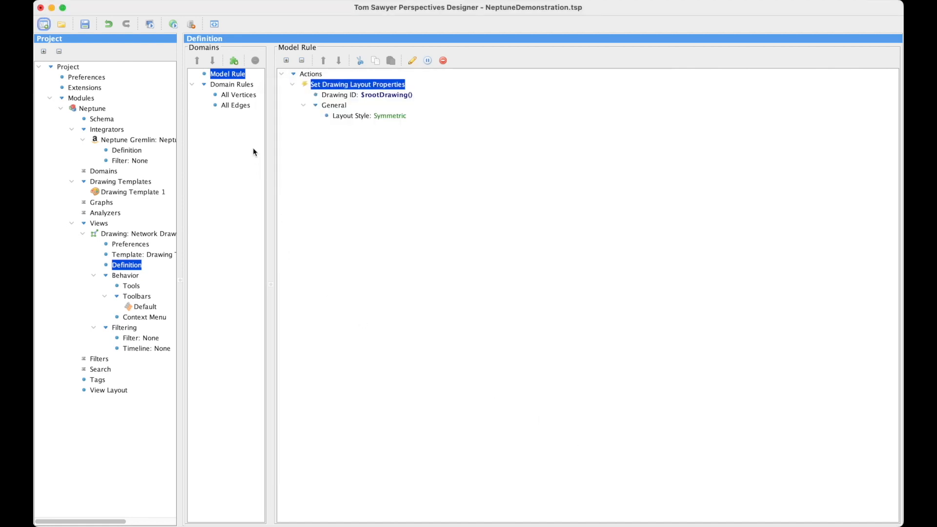
# - Examine the templates used by the All Edges and All Vertices rules and the domains offered for a new domain rule
pyautogui.click(230, 106)
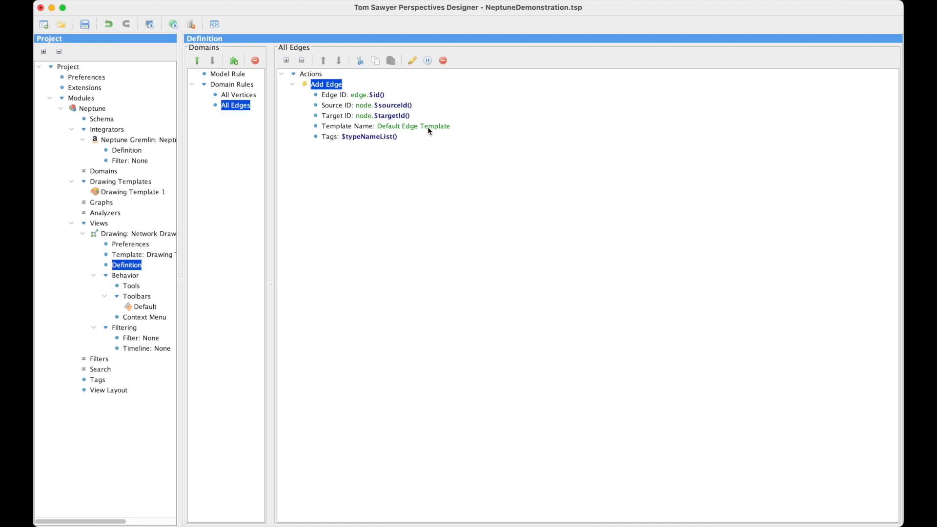
pyautogui.click(241, 95)
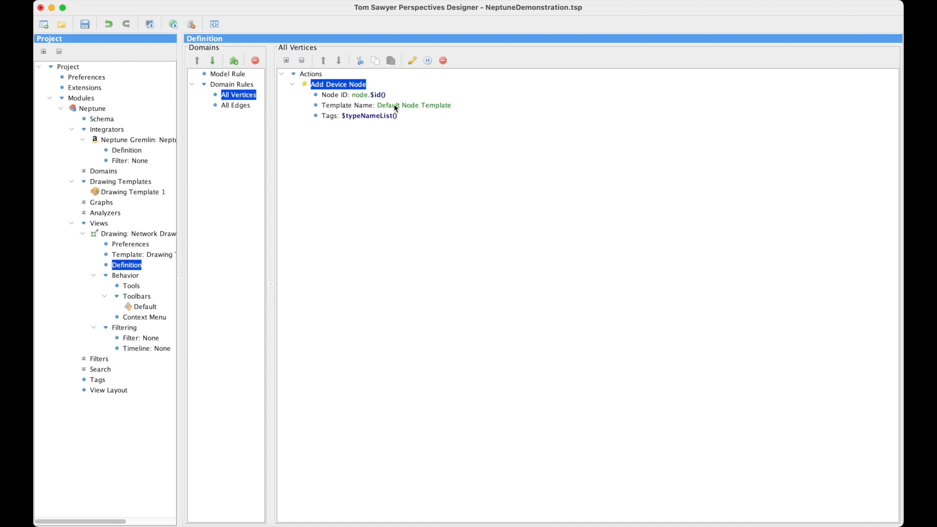
pyautogui.click(238, 86)
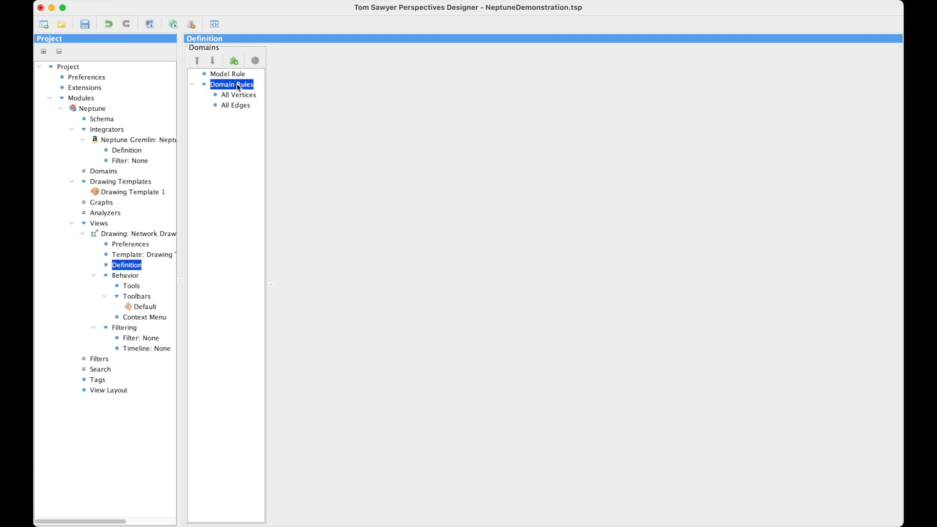
pyautogui.rightClick(237, 85)
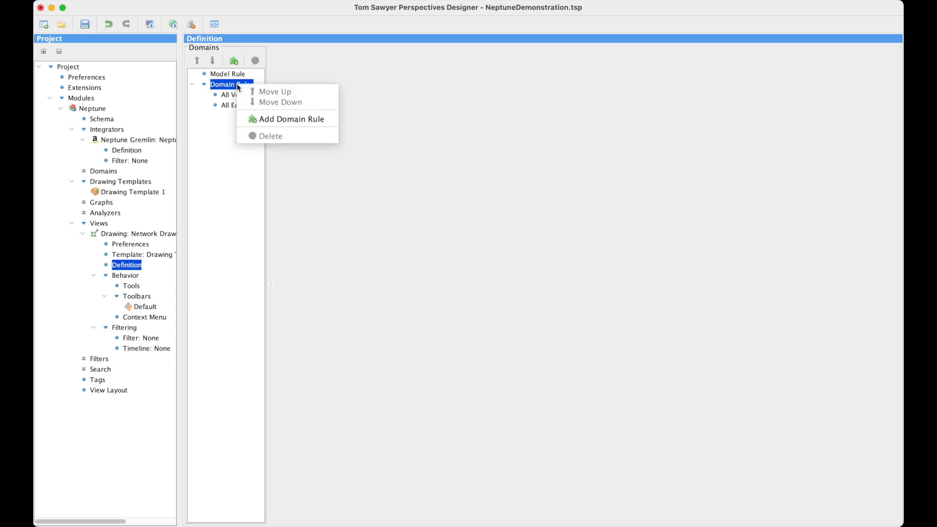
pyautogui.click(277, 119)
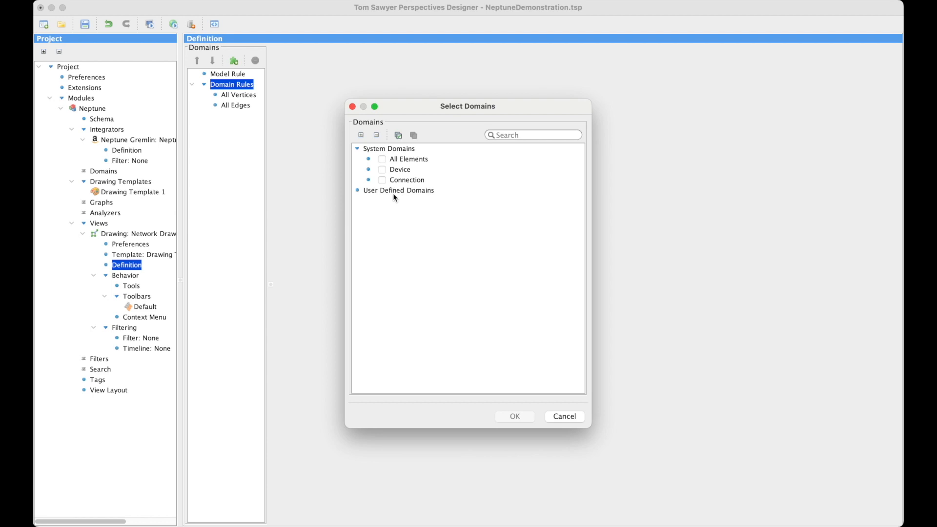
pyautogui.click(561, 416)
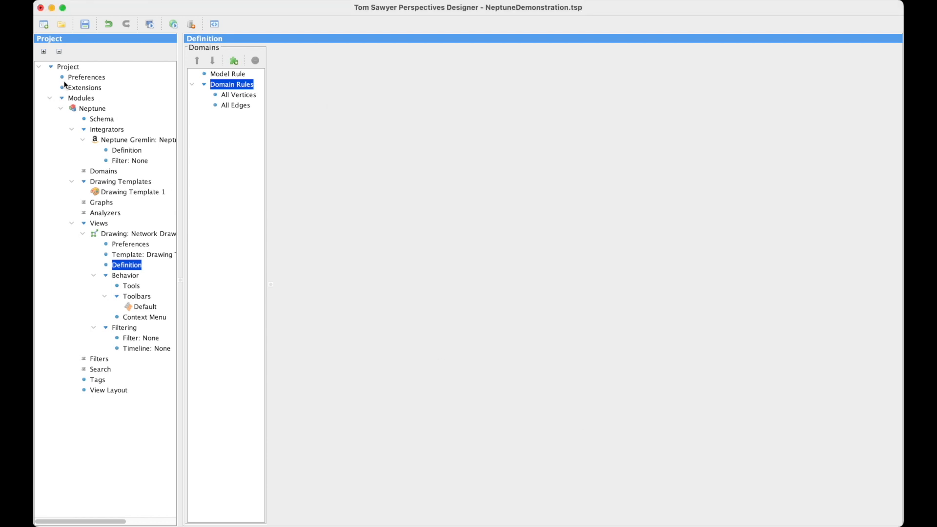
# - Add a domain named Firewall to the Neptune module
pyautogui.click(111, 173)
pyautogui.rightClick(110, 172)
pyautogui.click(138, 179)
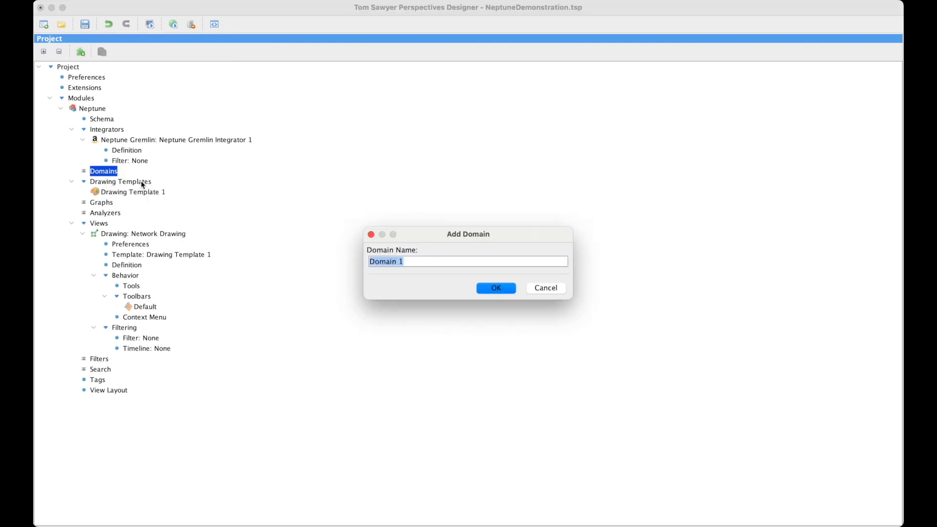
pyautogui.write('Firewall')
pyautogui.click(502, 289)
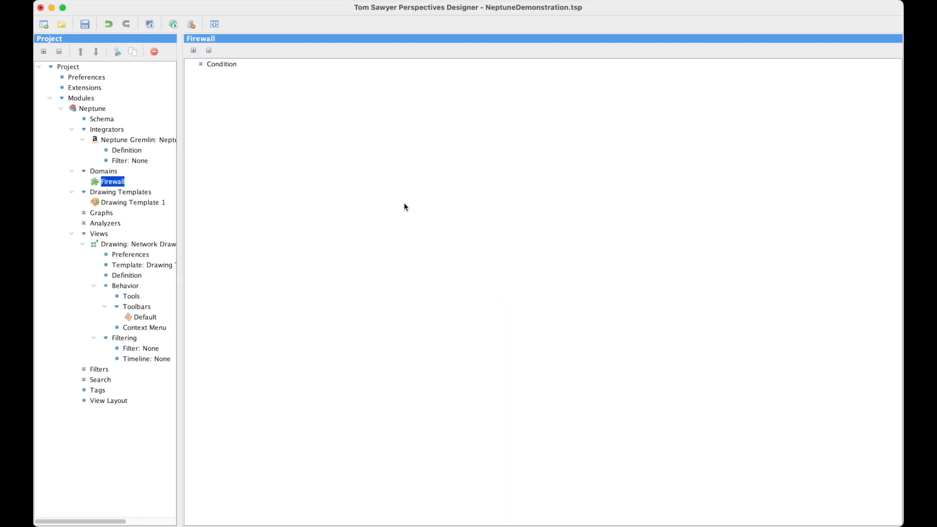
# - Add a comparison to the Firewall domain's condition requiring the Device attribute <Type> to equal the string Firewall
pyautogui.click(215, 65)
pyautogui.rightClick(216, 67)
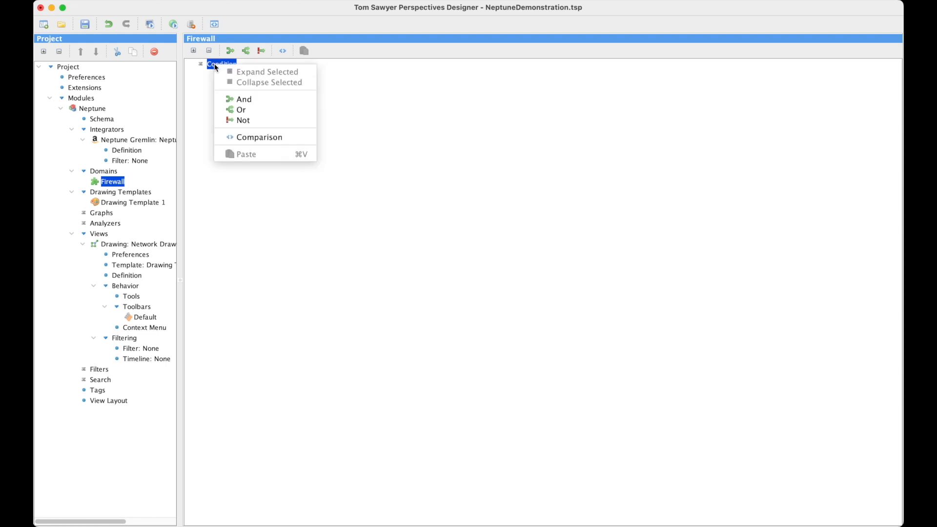
pyautogui.click(261, 138)
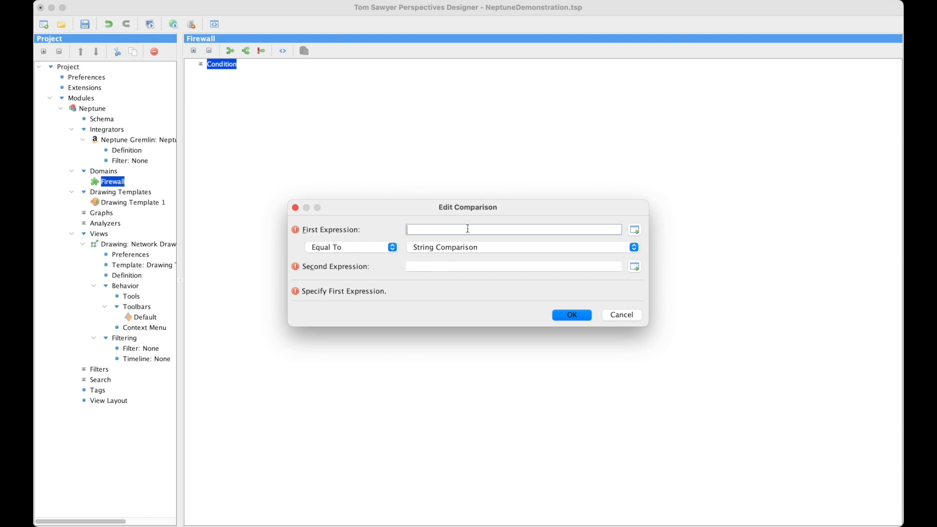
pyautogui.click(635, 230)
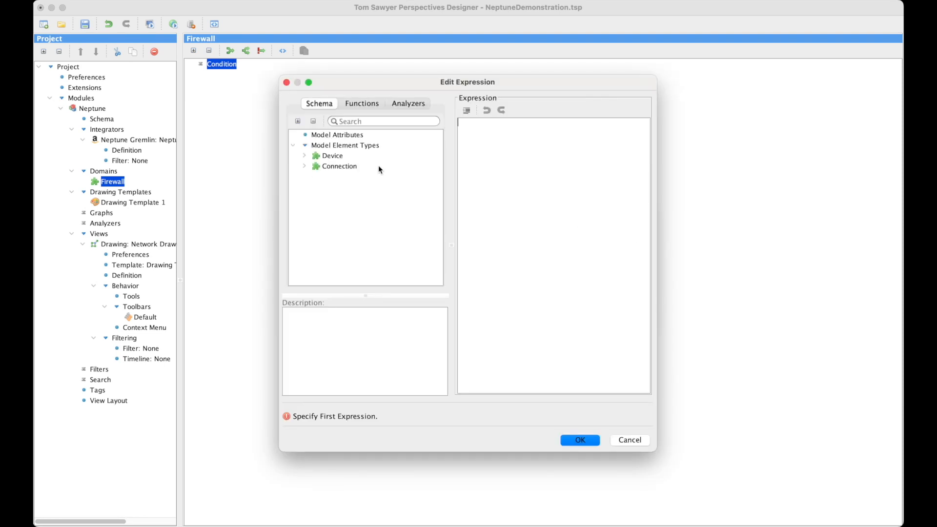
pyautogui.click(304, 156)
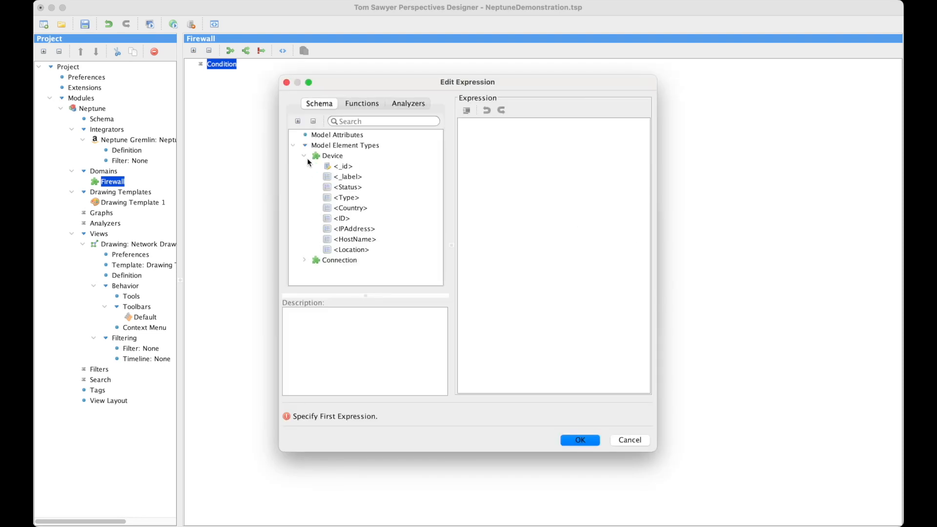
pyautogui.doubleClick(343, 199)
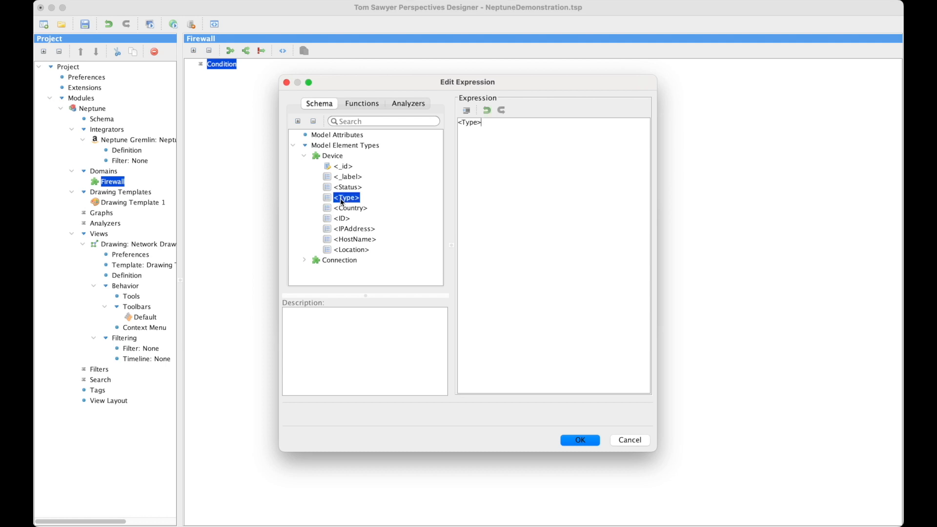
pyautogui.click(579, 439)
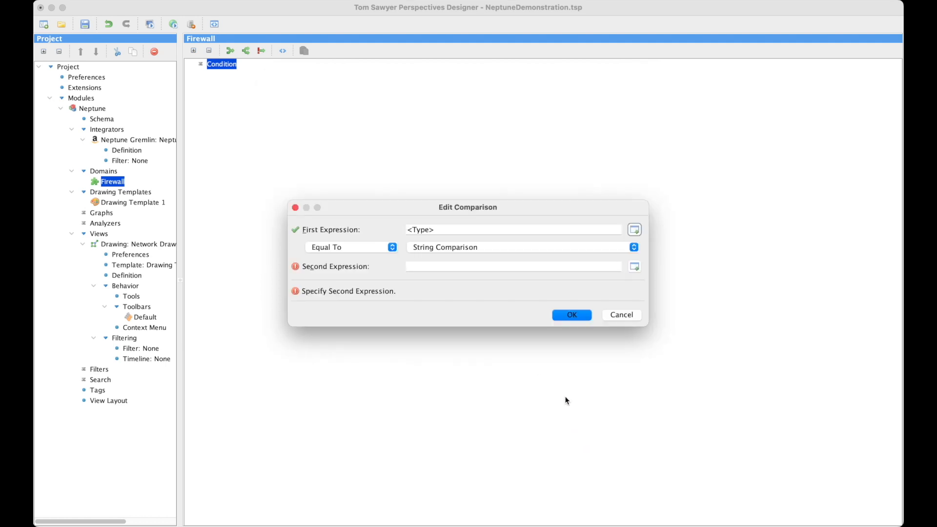
pyautogui.click(414, 267)
pyautogui.write('Firewall')
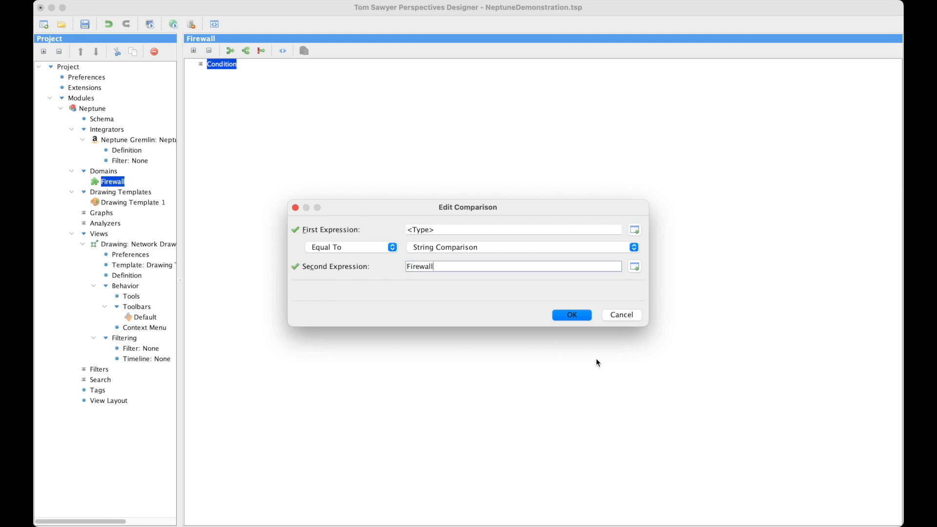
pyautogui.click(585, 314)
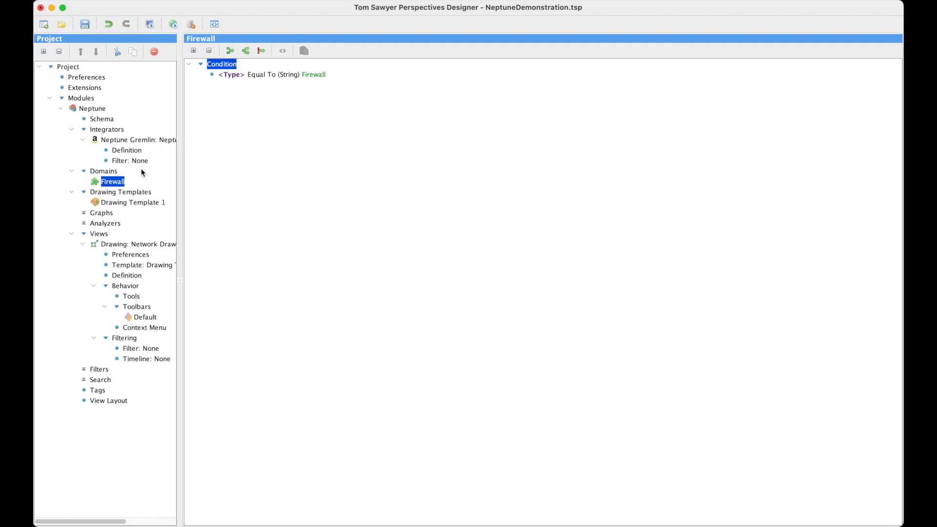
# - Add a domain rule for the user-defined Firewall domain to the Network Drawing definition
pyautogui.click(128, 276)
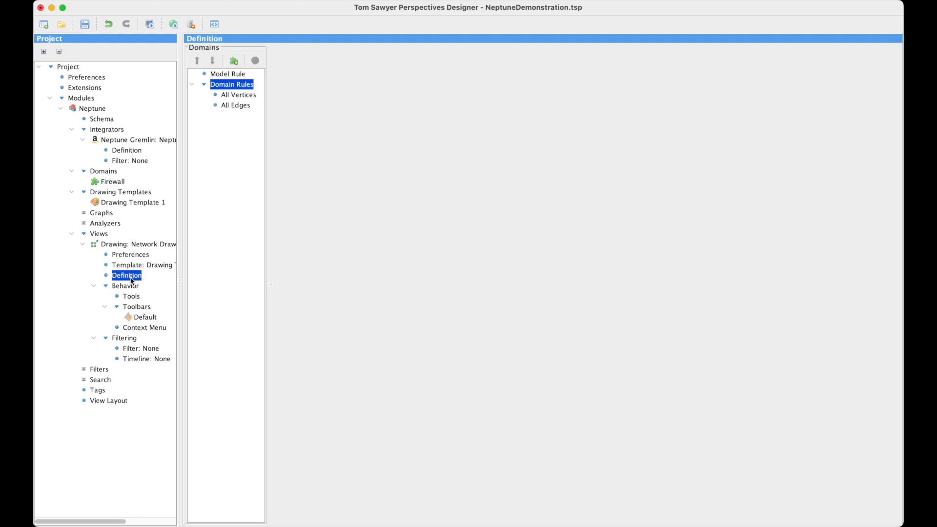
pyautogui.rightClick(236, 86)
pyautogui.click(265, 122)
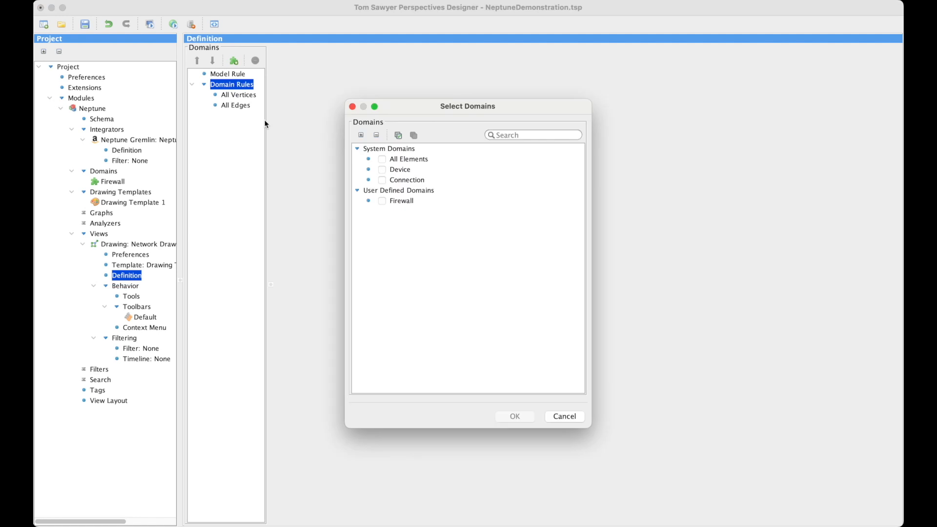
pyautogui.click(382, 200)
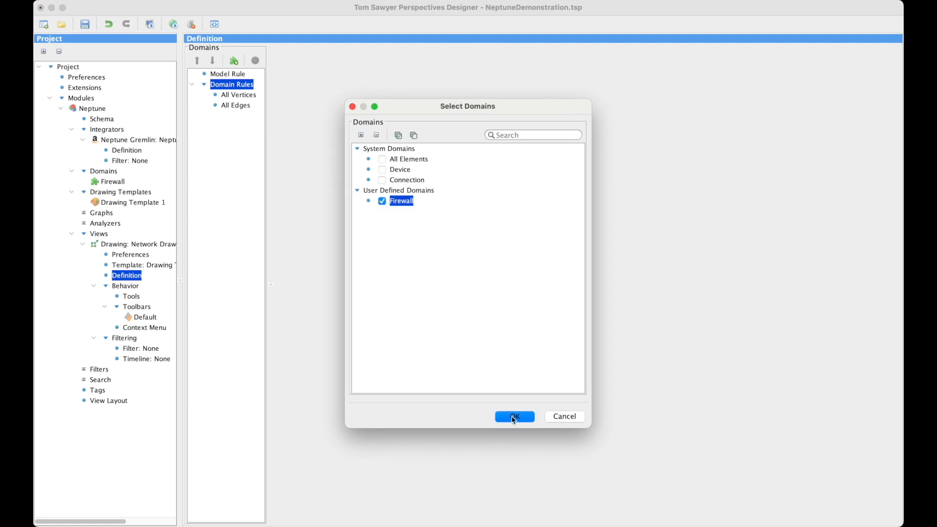
pyautogui.click(513, 418)
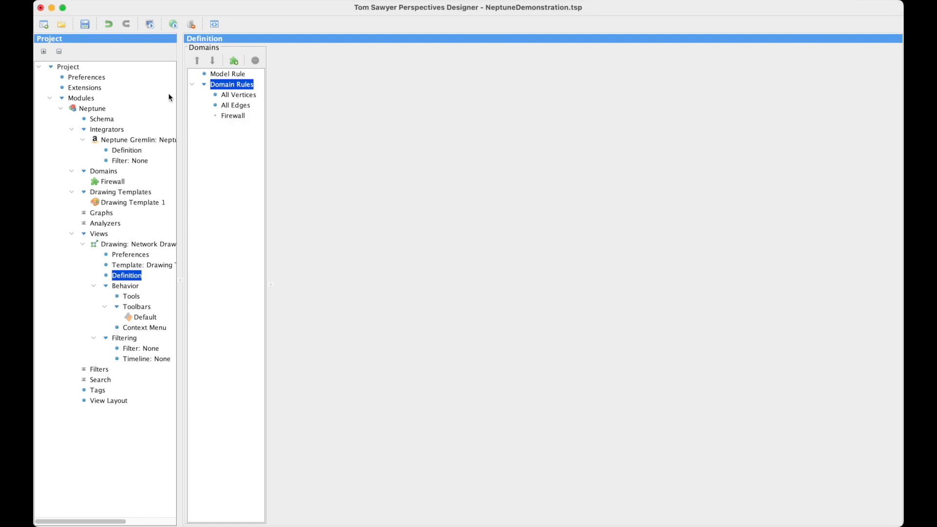
# - Add an Apply Node Template action to the Firewall rule with node ID node.$id() and template name Firewall
pyautogui.click(233, 117)
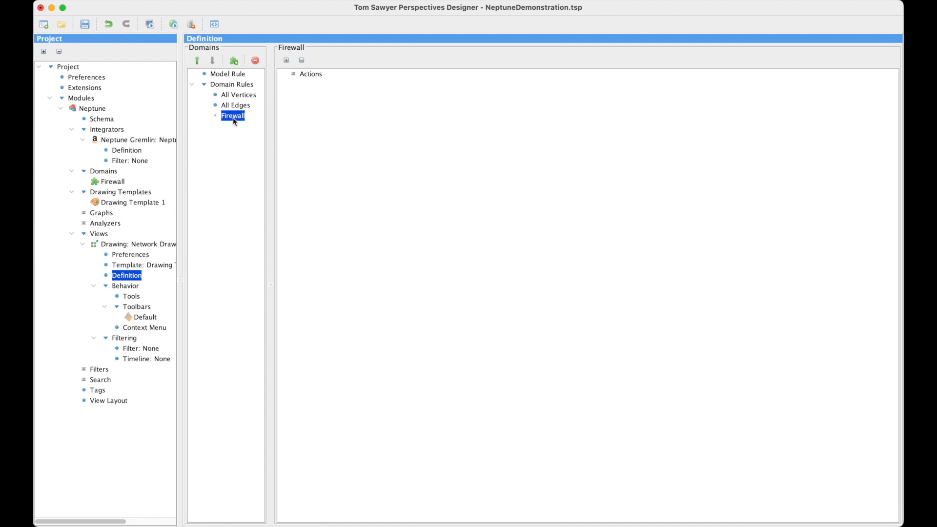
pyautogui.click(309, 75)
pyautogui.rightClick(310, 75)
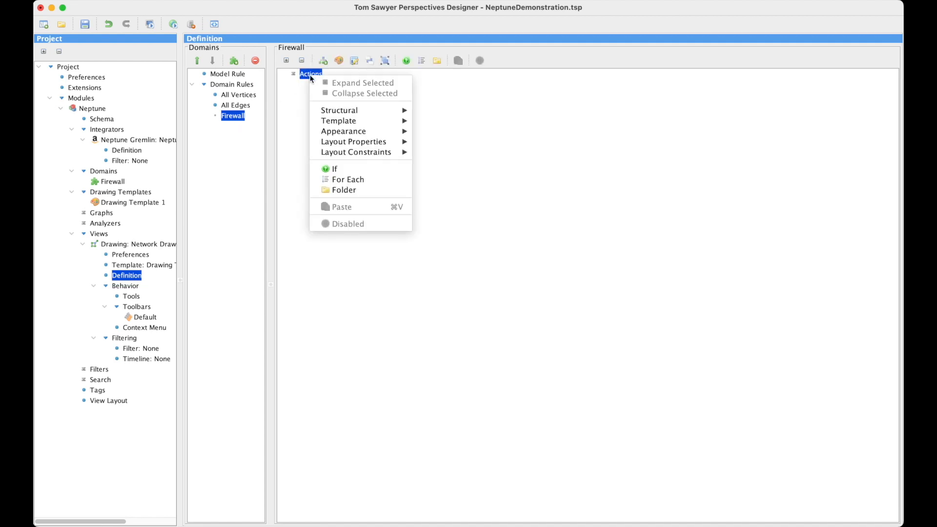
pyautogui.moveTo(344, 121)
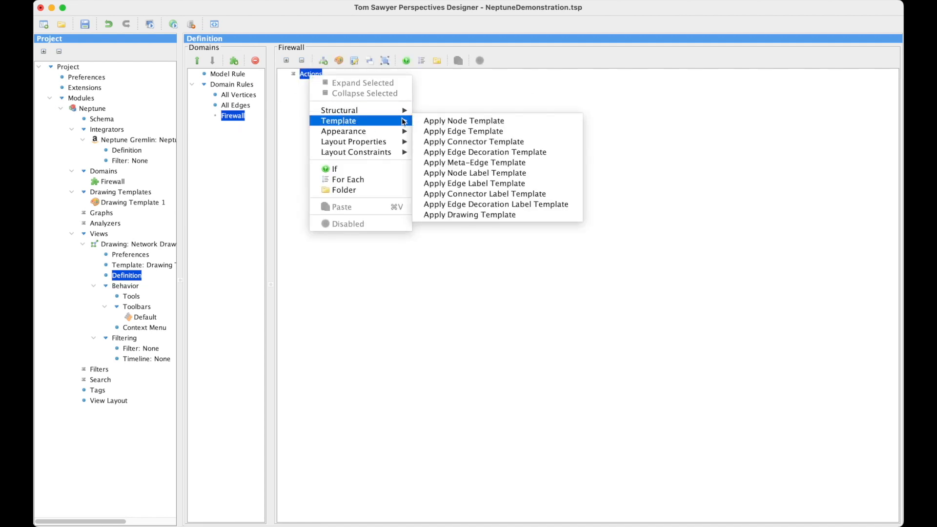
pyautogui.click(444, 120)
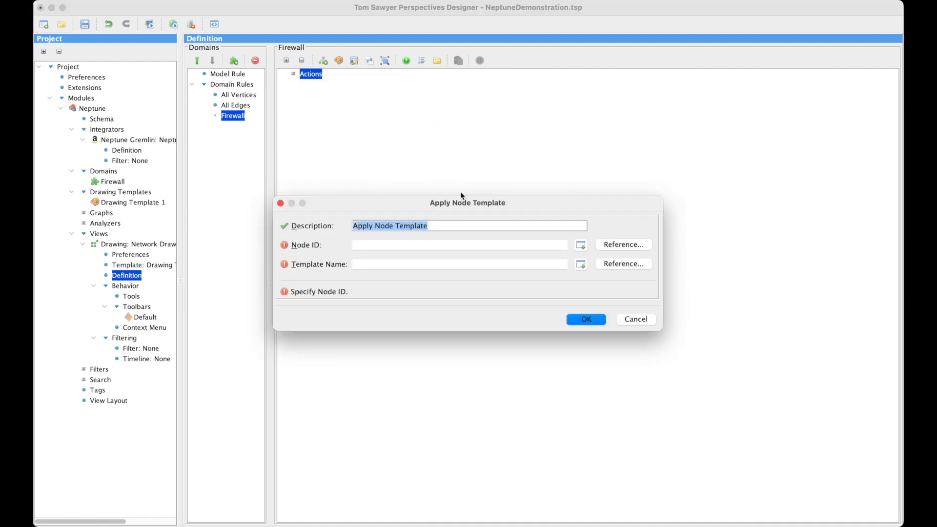
pyautogui.click(610, 246)
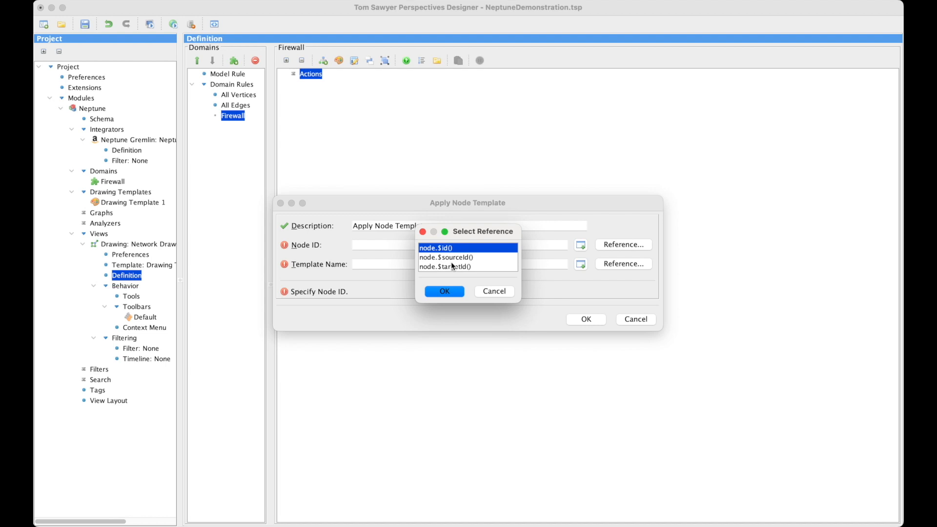
pyautogui.click(438, 292)
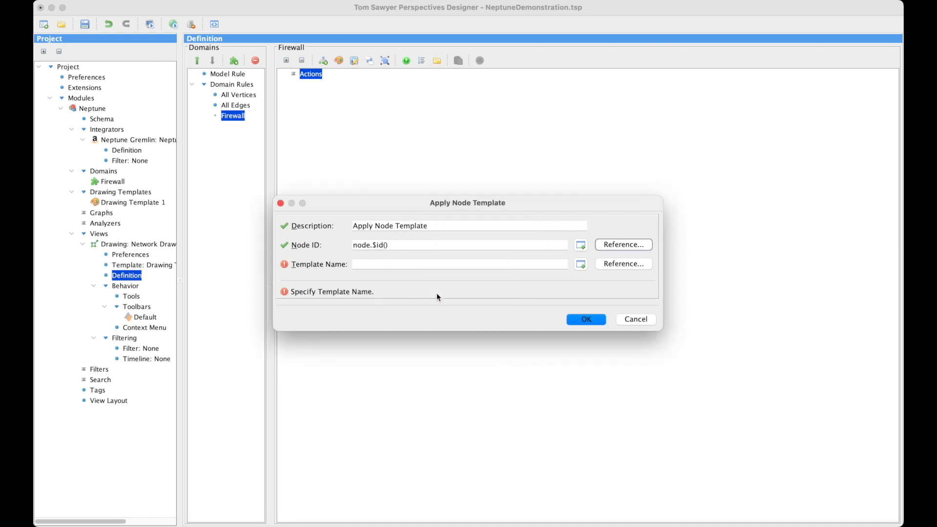
pyautogui.click(605, 267)
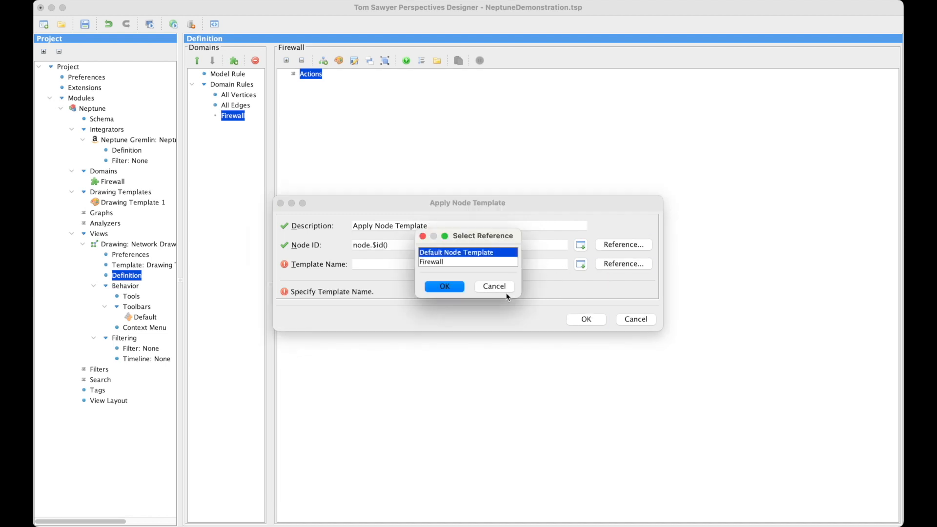
pyautogui.click(441, 263)
pyautogui.click(446, 286)
pyautogui.click(586, 320)
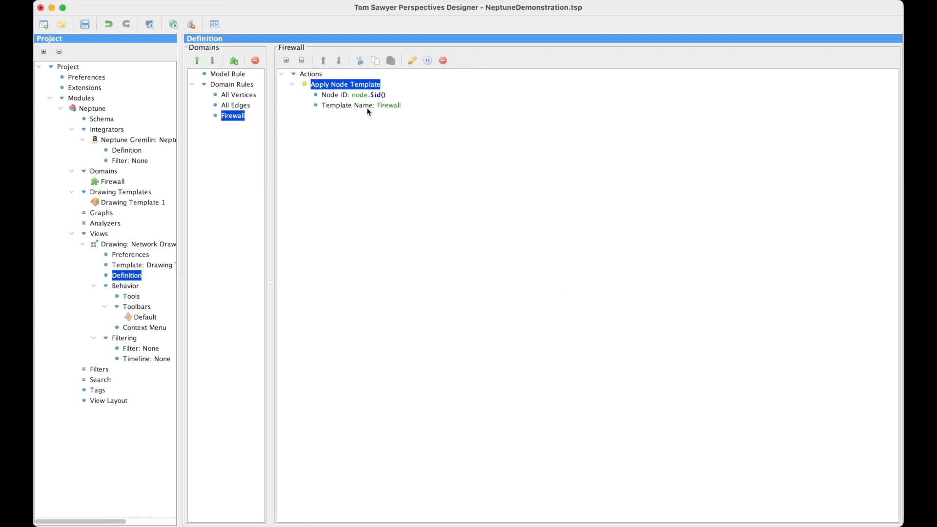
# - Preview the project in the browser and view the network drawing in bundle, circular, hierarchical, orthogonal and symmetric layouts
pyautogui.click(173, 25)
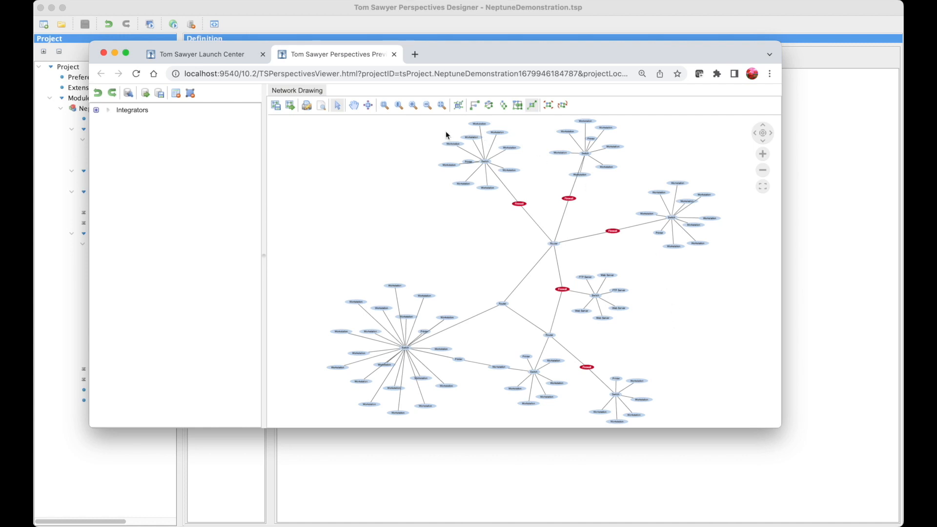
pyautogui.click(475, 106)
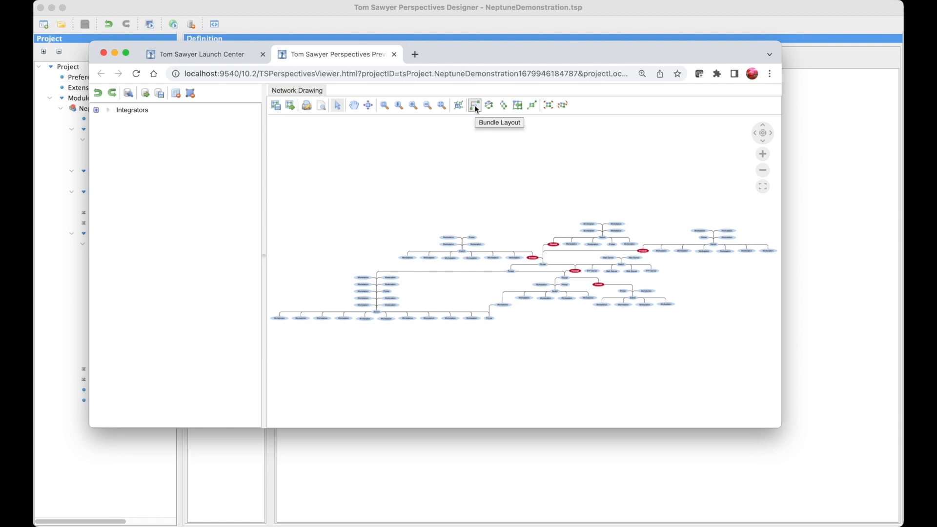
pyautogui.click(489, 106)
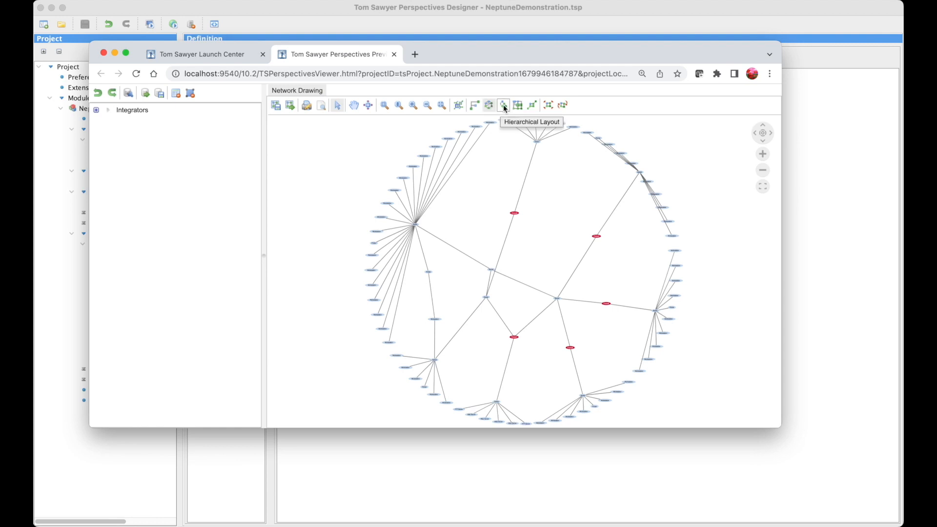
pyautogui.click(504, 105)
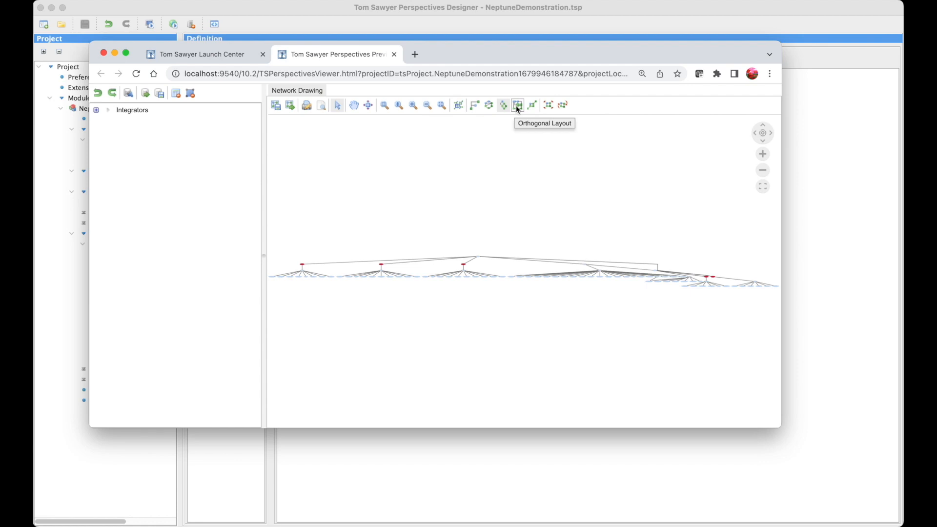
pyautogui.click(517, 106)
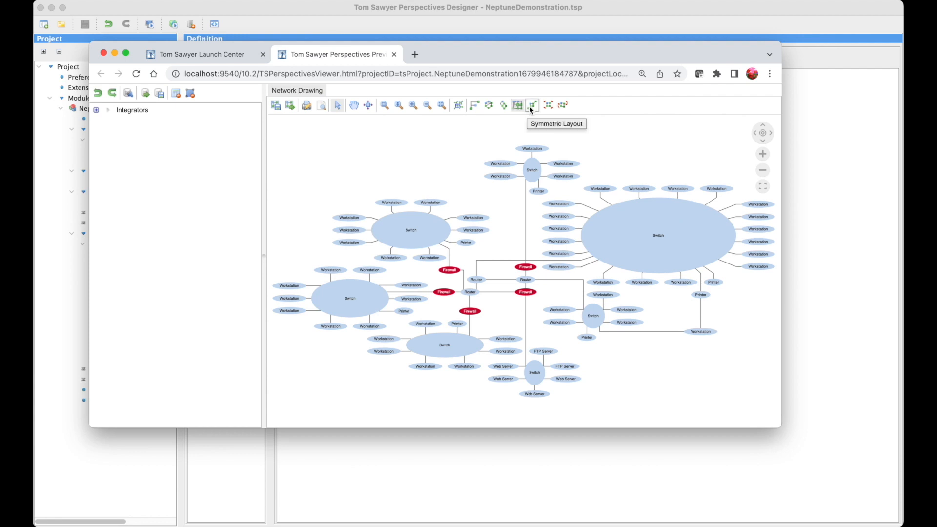
pyautogui.click(530, 107)
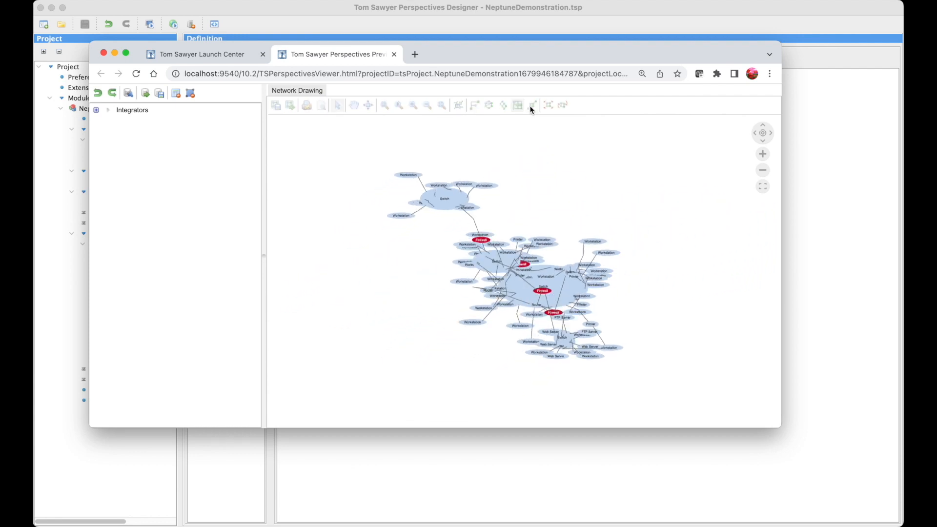